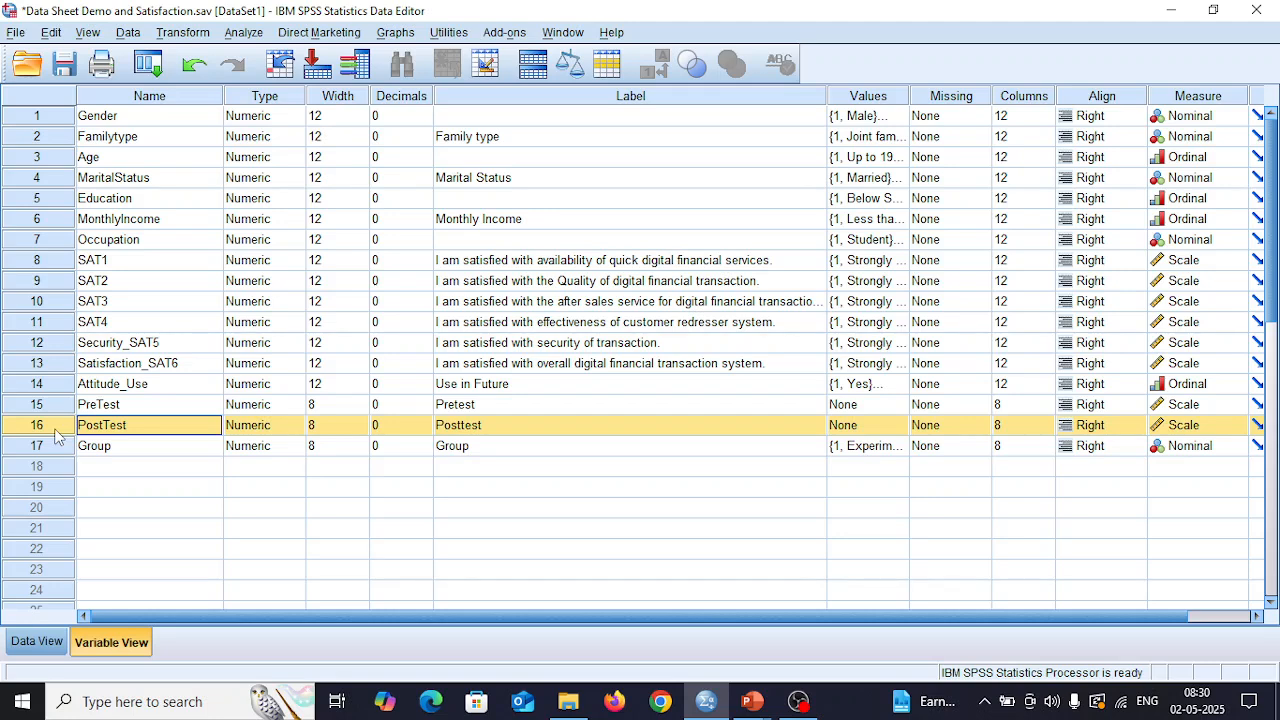
Step: Review the value labels defined for the Group variable
{"action": "left_click", "coordinate": [129, 452]}
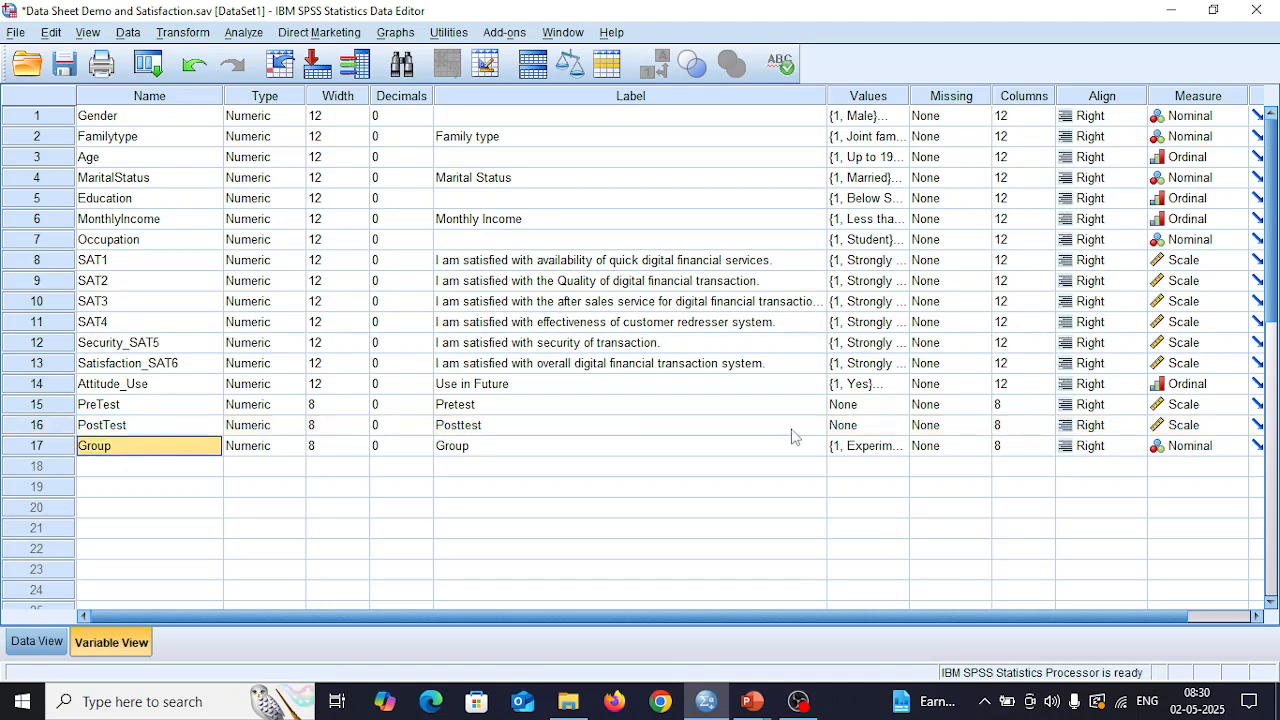
{"action": "left_click", "coordinate": [901, 452]}
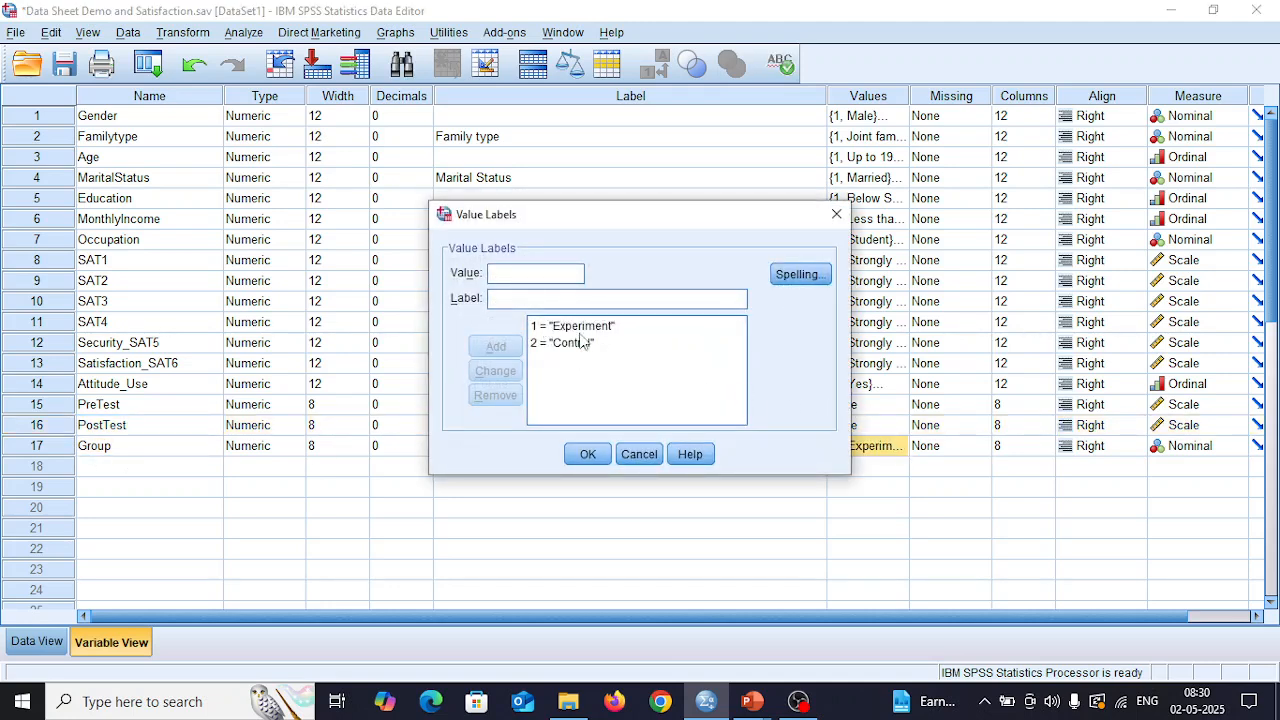
{"action": "left_click", "coordinate": [589, 455]}
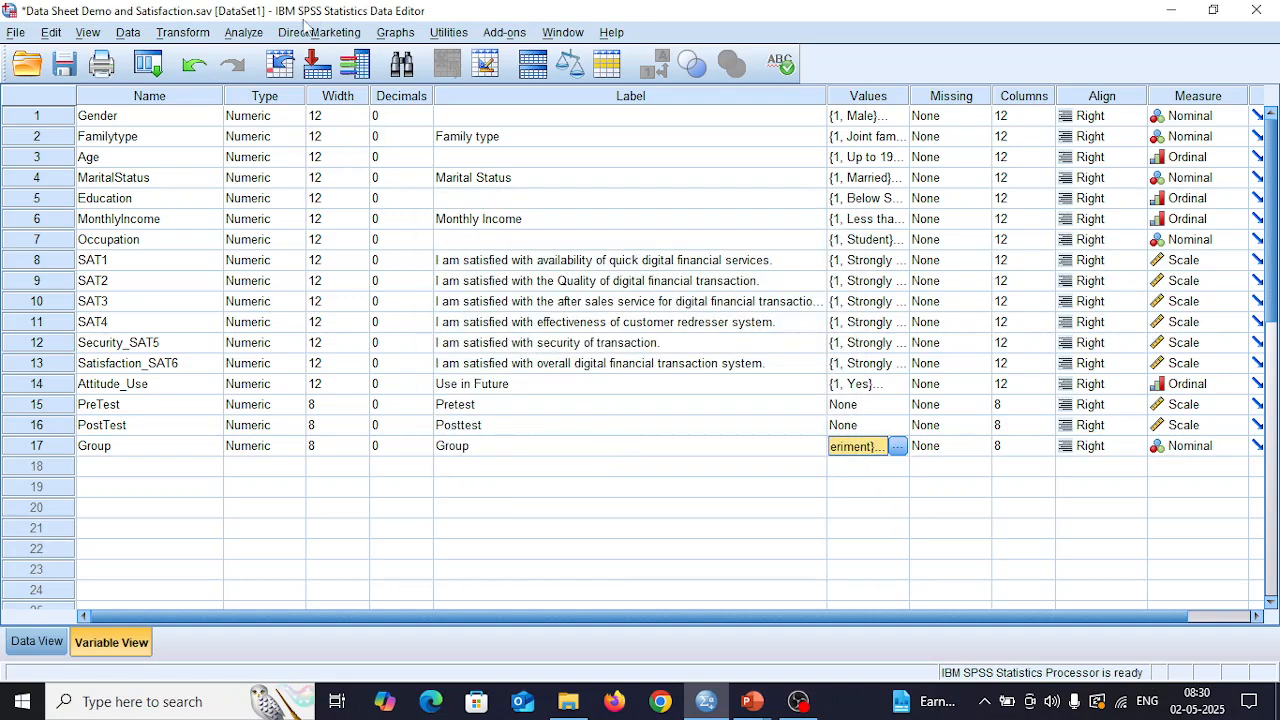
Step: Set up a univariate general linear model with Posttest as the dependent variable and Group as the fixed factor
{"action": "left_click", "coordinate": [245, 33]}
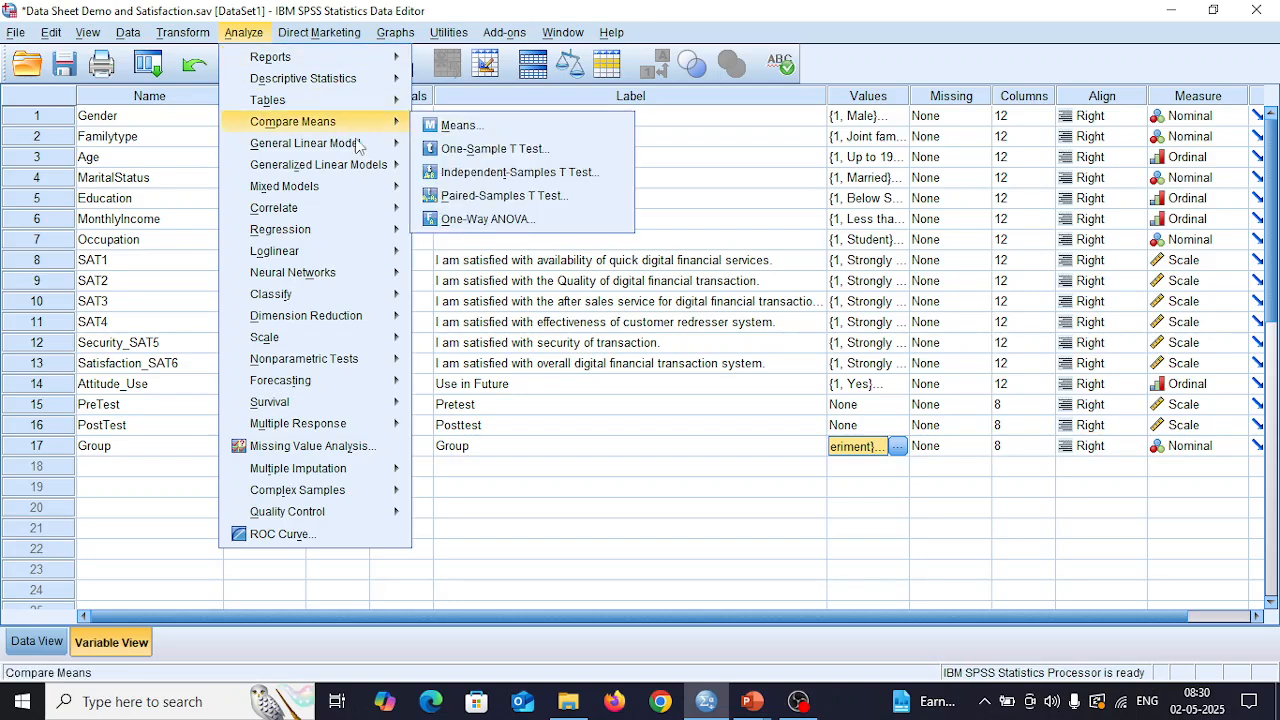
{"action": "mouse_move", "coordinate": [388, 145]}
{"action": "left_click", "coordinate": [468, 147]}
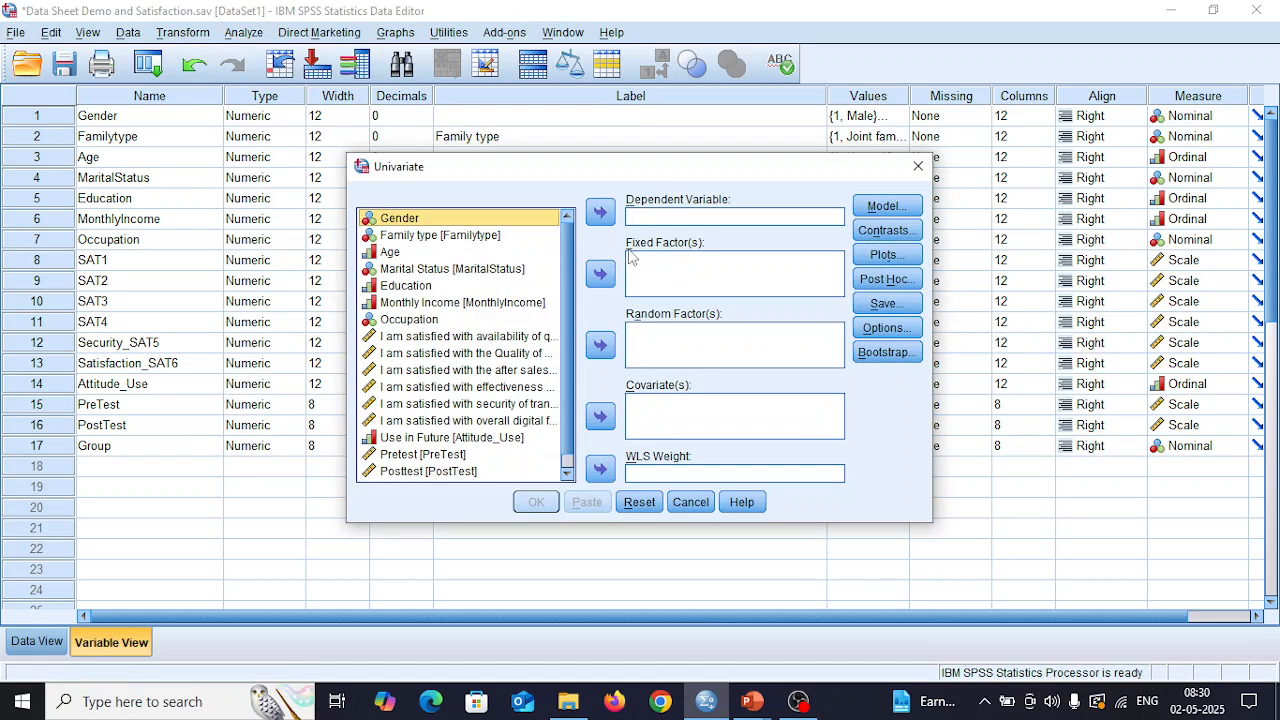
{"action": "scroll", "coordinate": [455, 352], "scroll_direction": "down", "scroll_amount": 1}
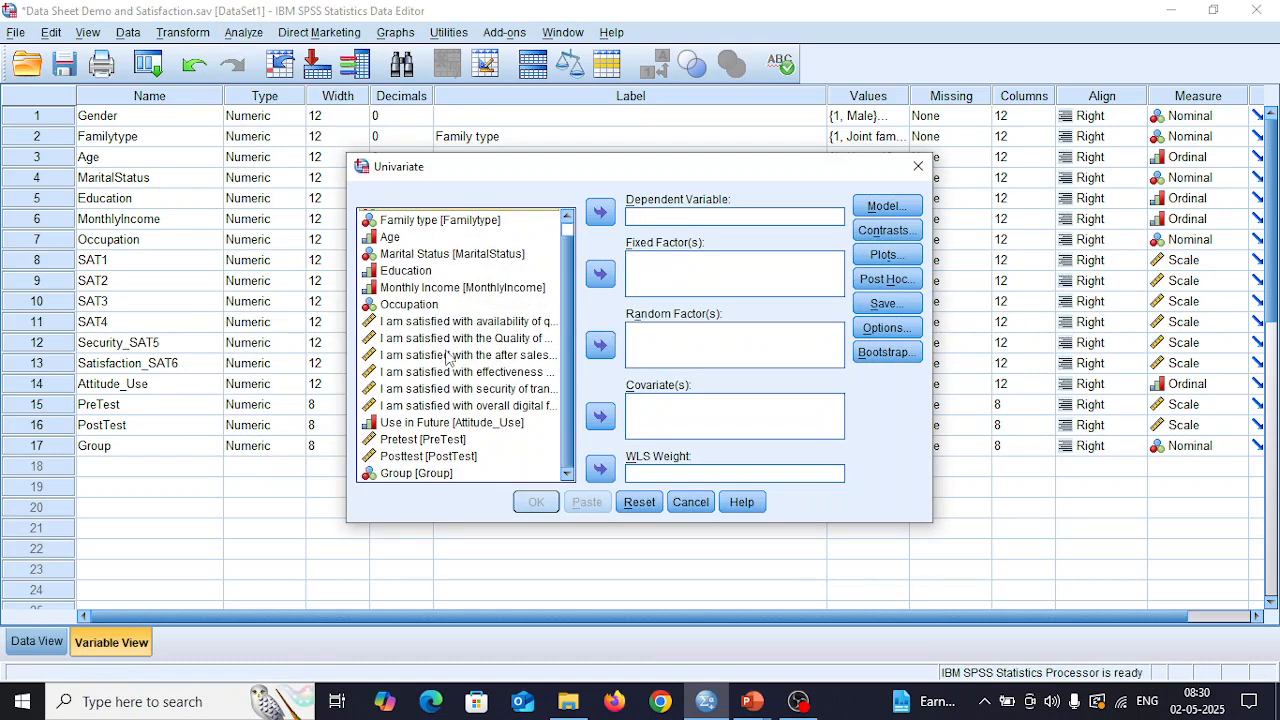
{"action": "left_click", "coordinate": [454, 460]}
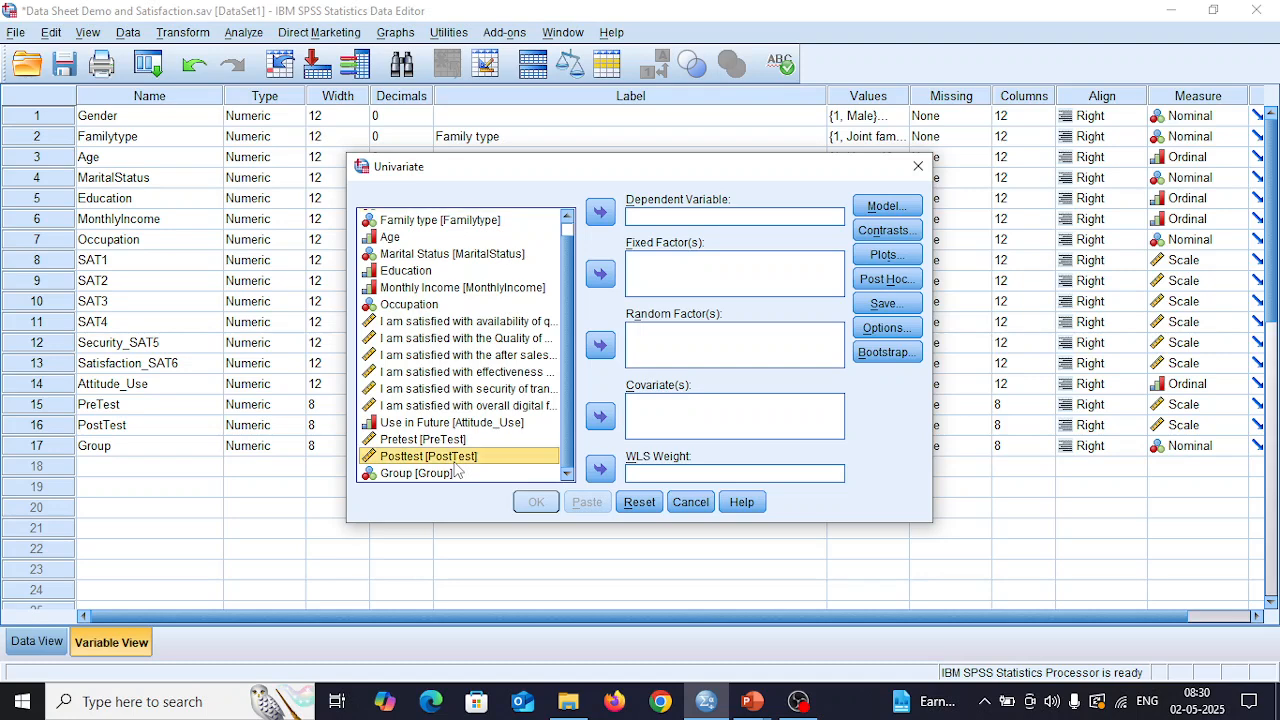
{"action": "left_click", "coordinate": [600, 212]}
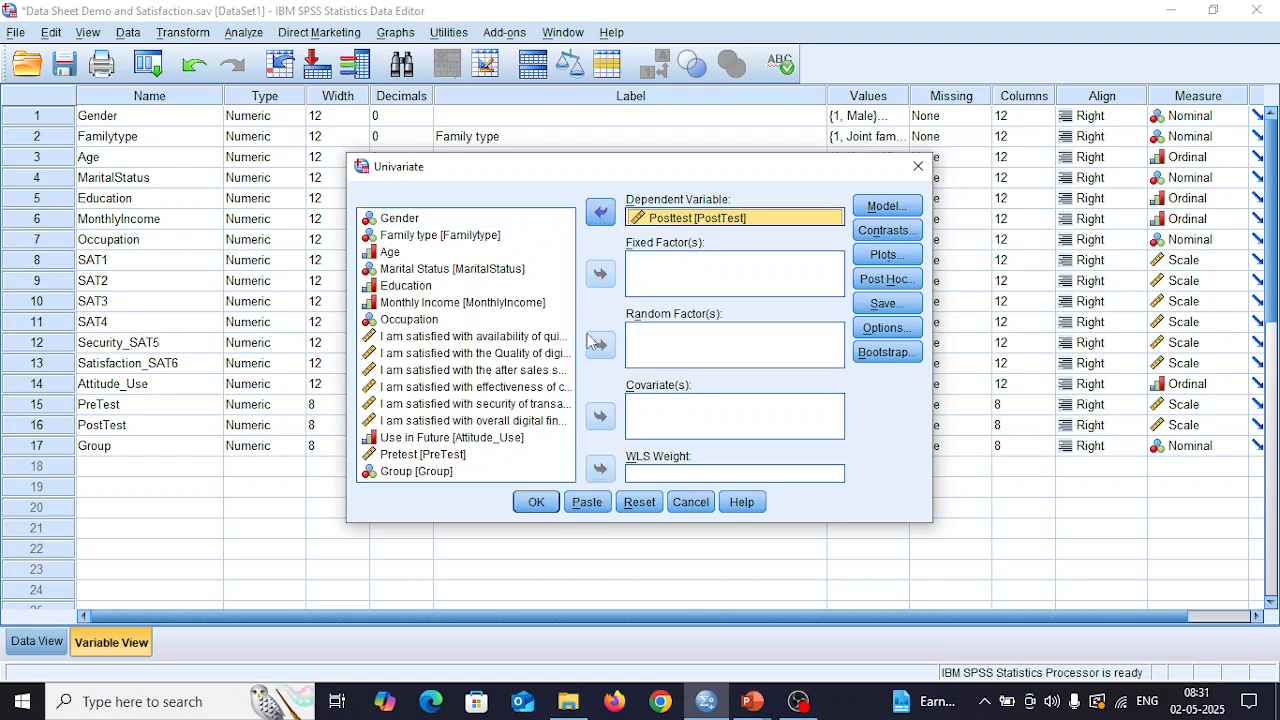
{"action": "left_click", "coordinate": [448, 474]}
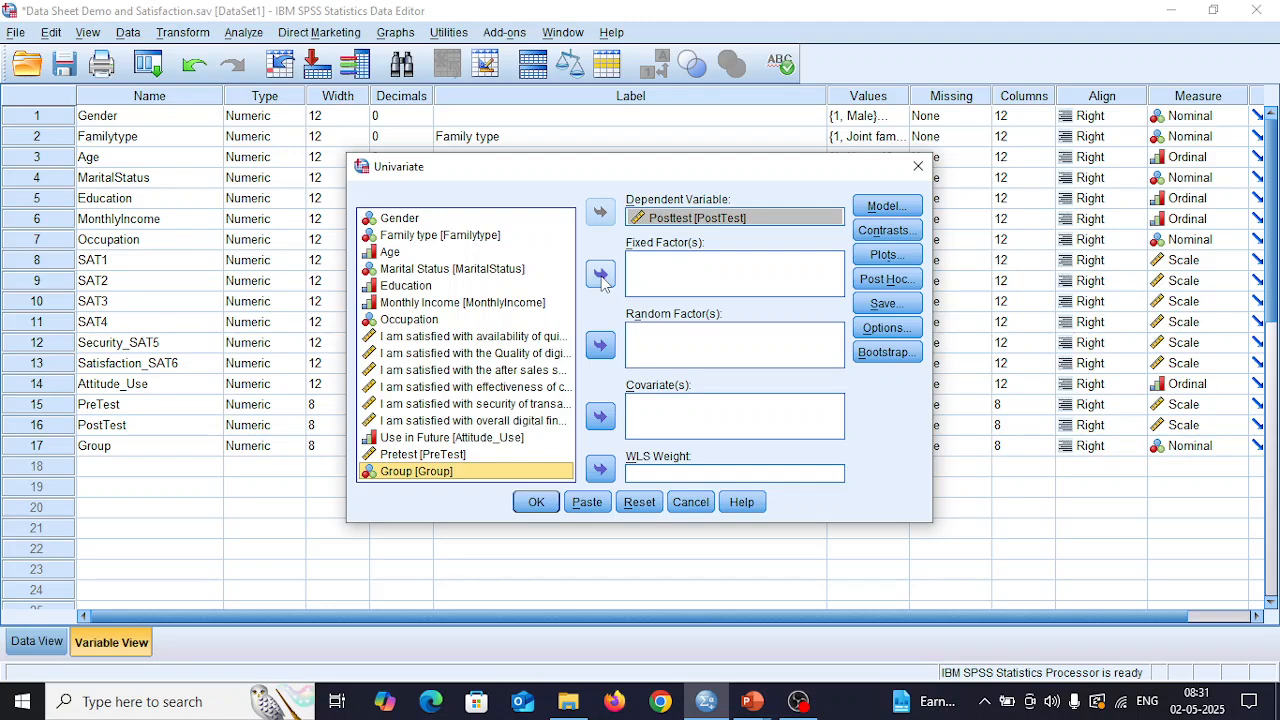
{"action": "left_click", "coordinate": [601, 276]}
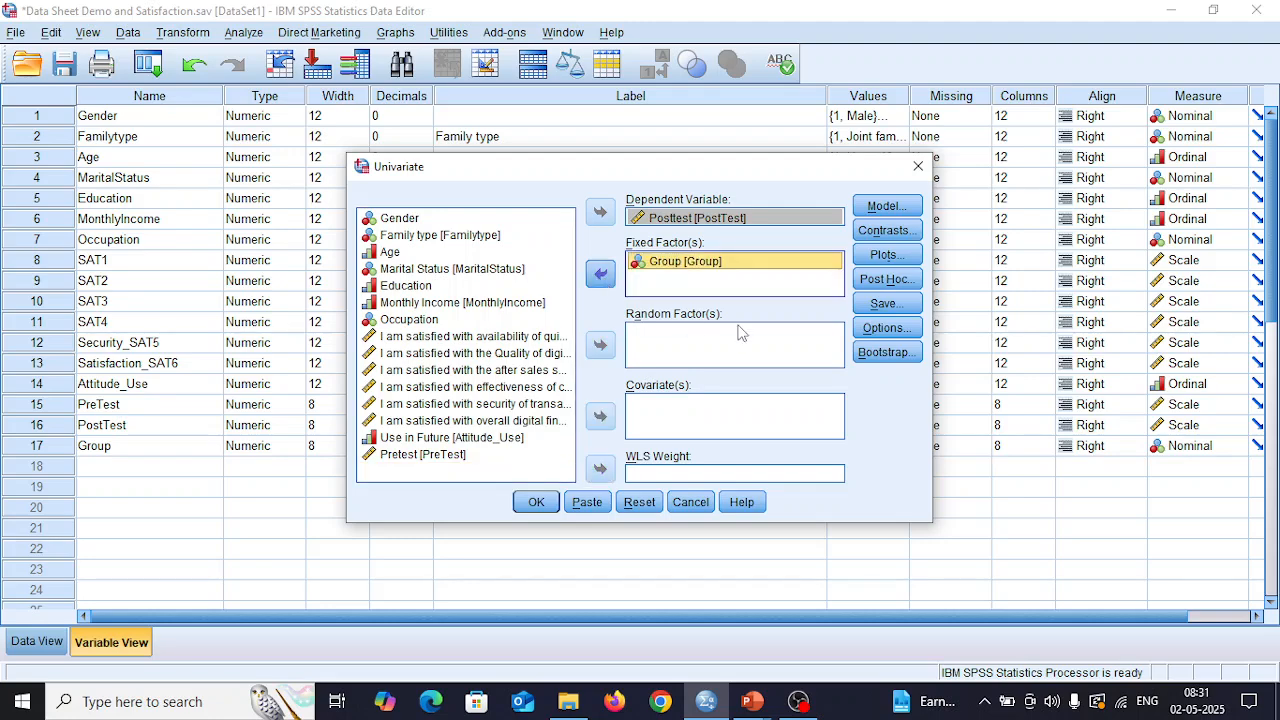
Step: Check the model specification without changing it and run the univariate analysis of Posttest by Group
{"action": "left_click", "coordinate": [884, 207]}
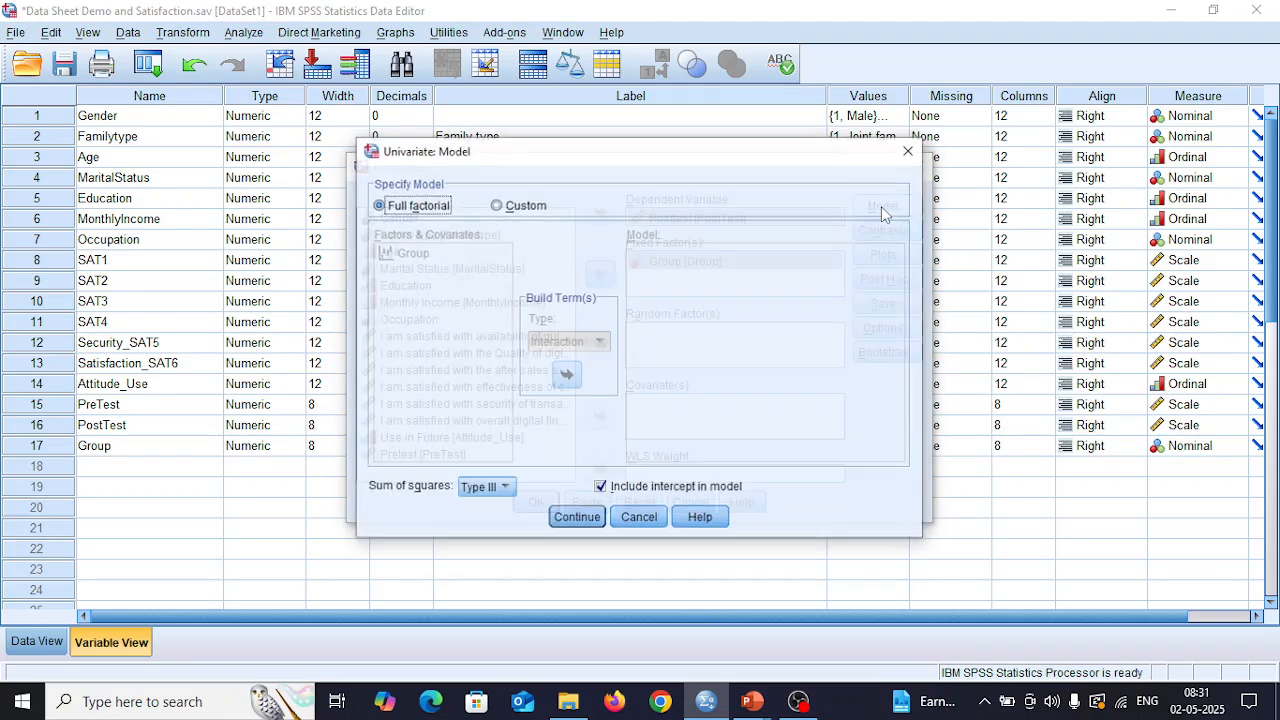
{"action": "left_click", "coordinate": [909, 142]}
{"action": "left_click", "coordinate": [535, 503]}
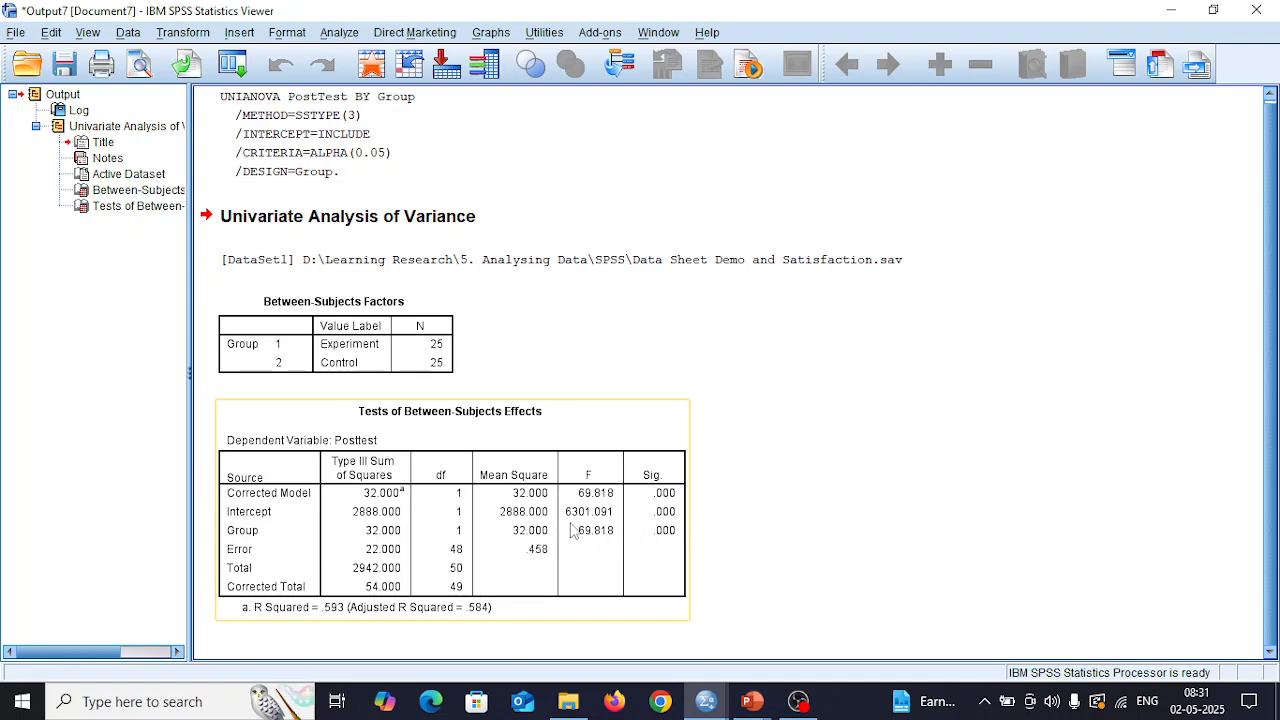
{"action": "left_click", "coordinate": [724, 558]}
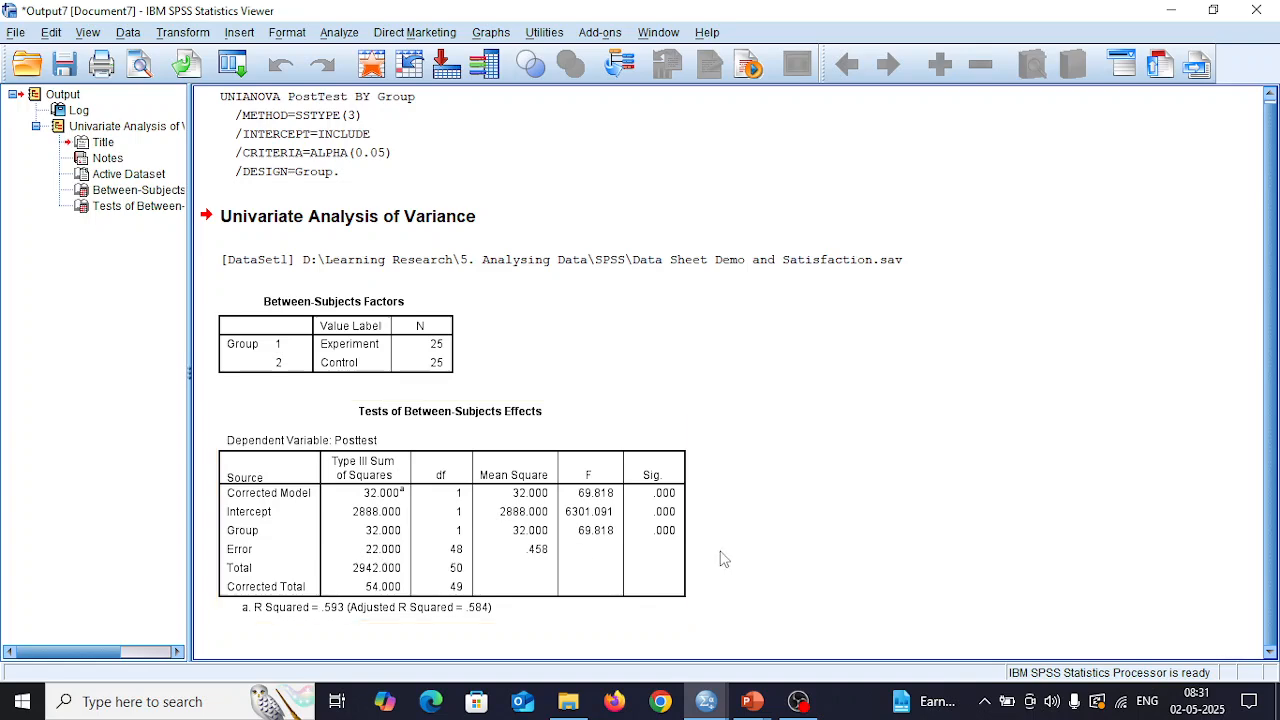
Step: Reopen the univariate analysis and review its model, contrasts, profile plots, bootstrap and save settings
{"action": "left_click", "coordinate": [339, 32]}
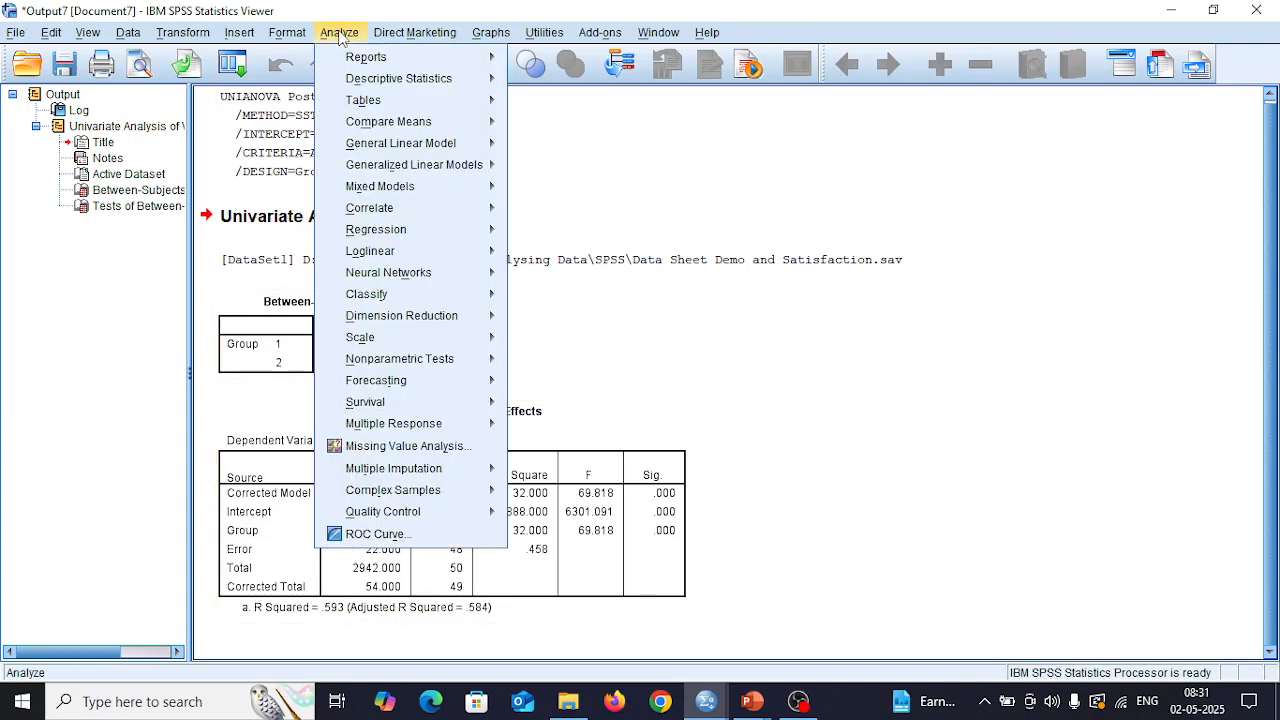
{"action": "mouse_move", "coordinate": [470, 143]}
{"action": "left_click", "coordinate": [575, 150]}
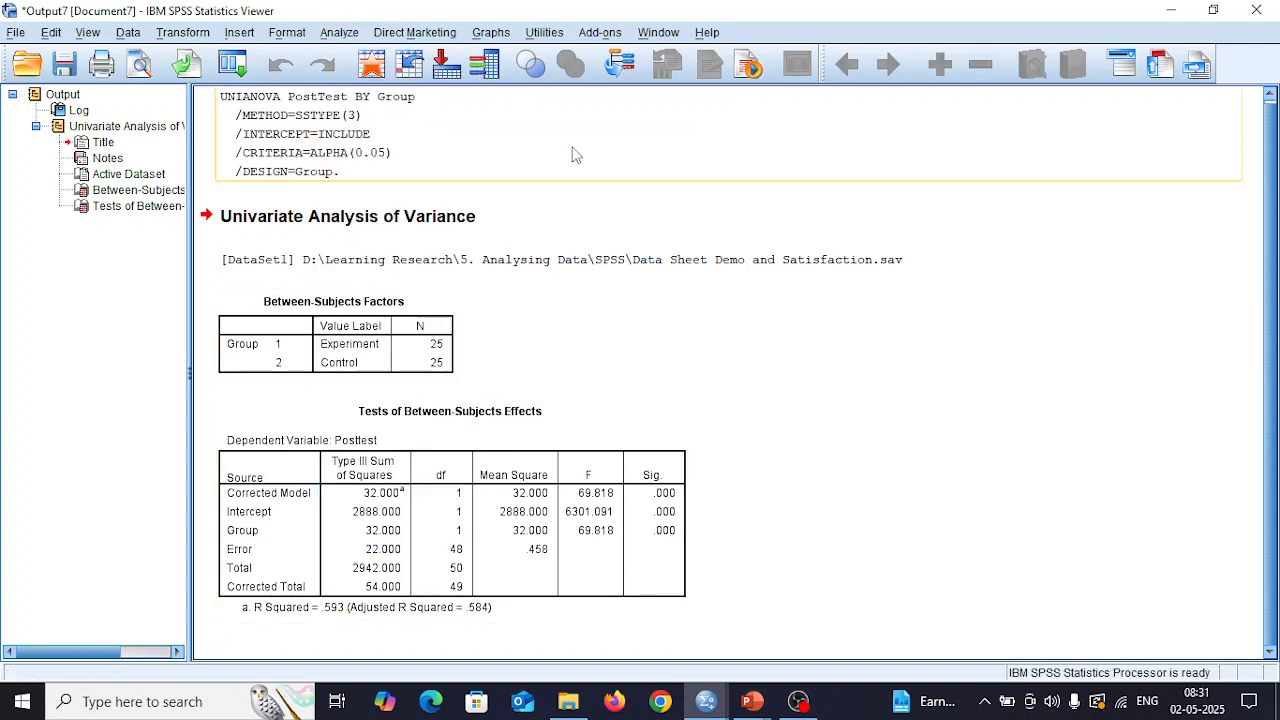
{"action": "left_click", "coordinate": [883, 210]}
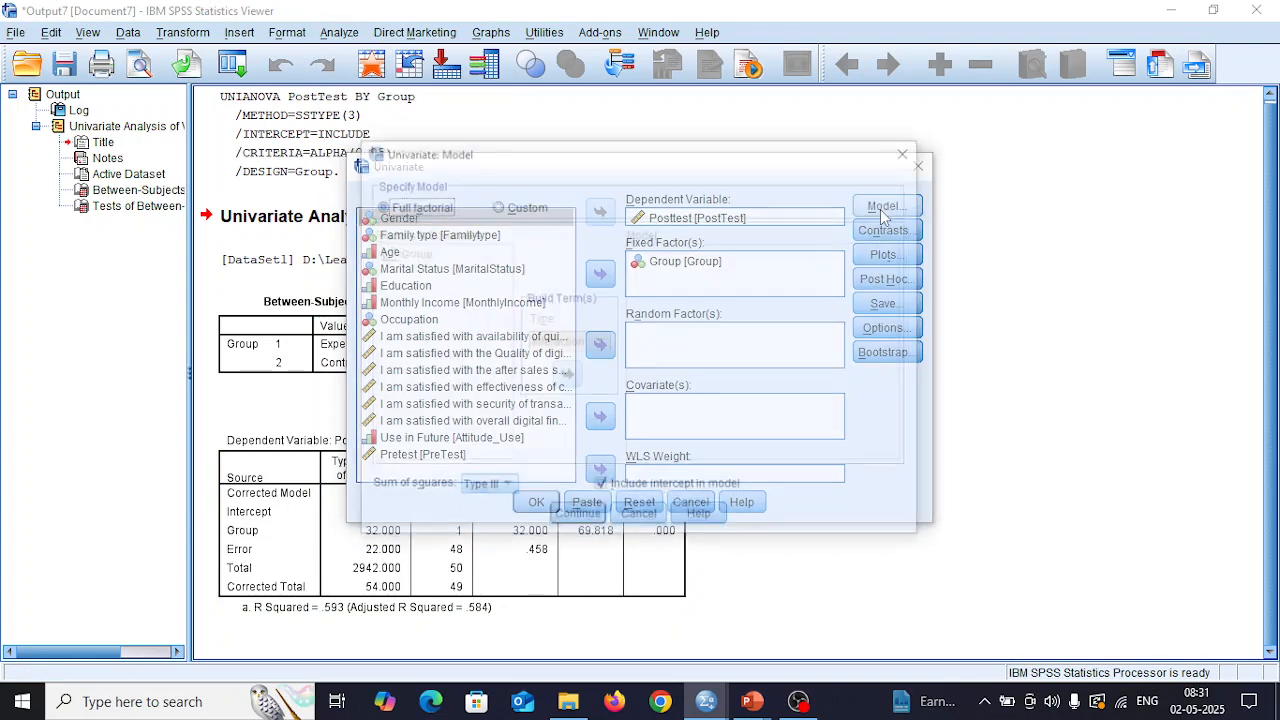
{"action": "left_click", "coordinate": [585, 514]}
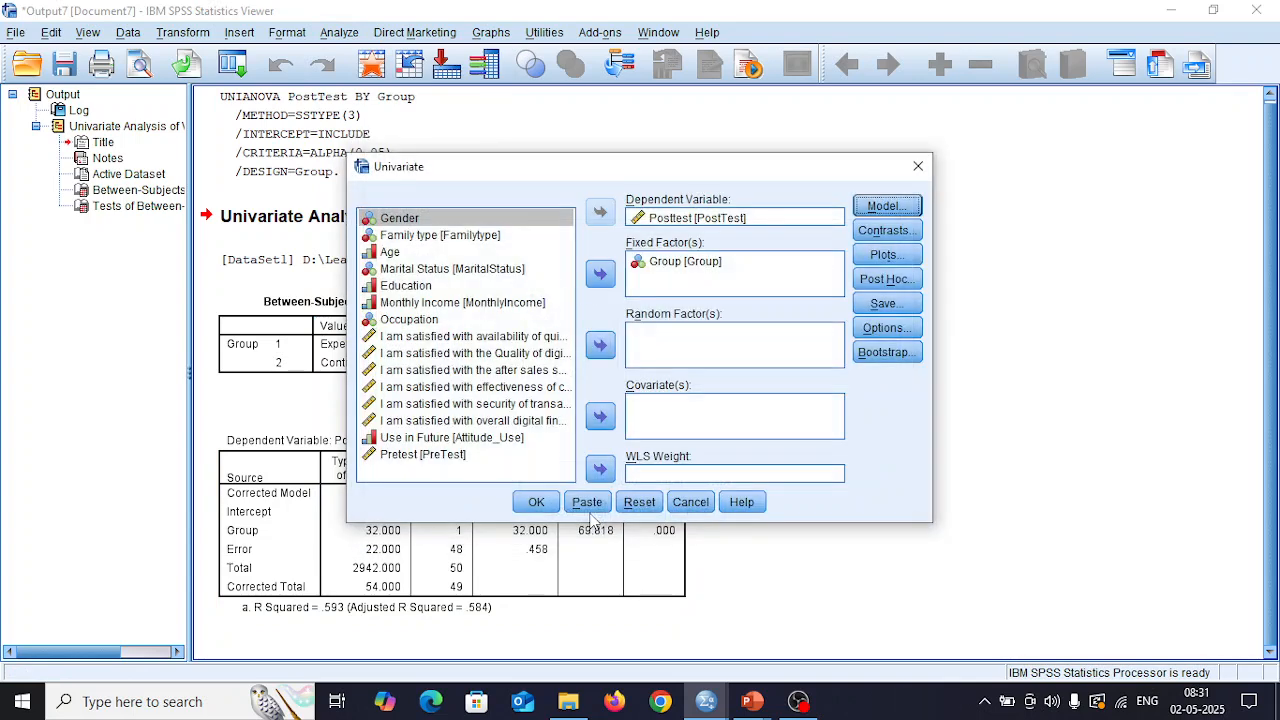
{"action": "left_click", "coordinate": [885, 230]}
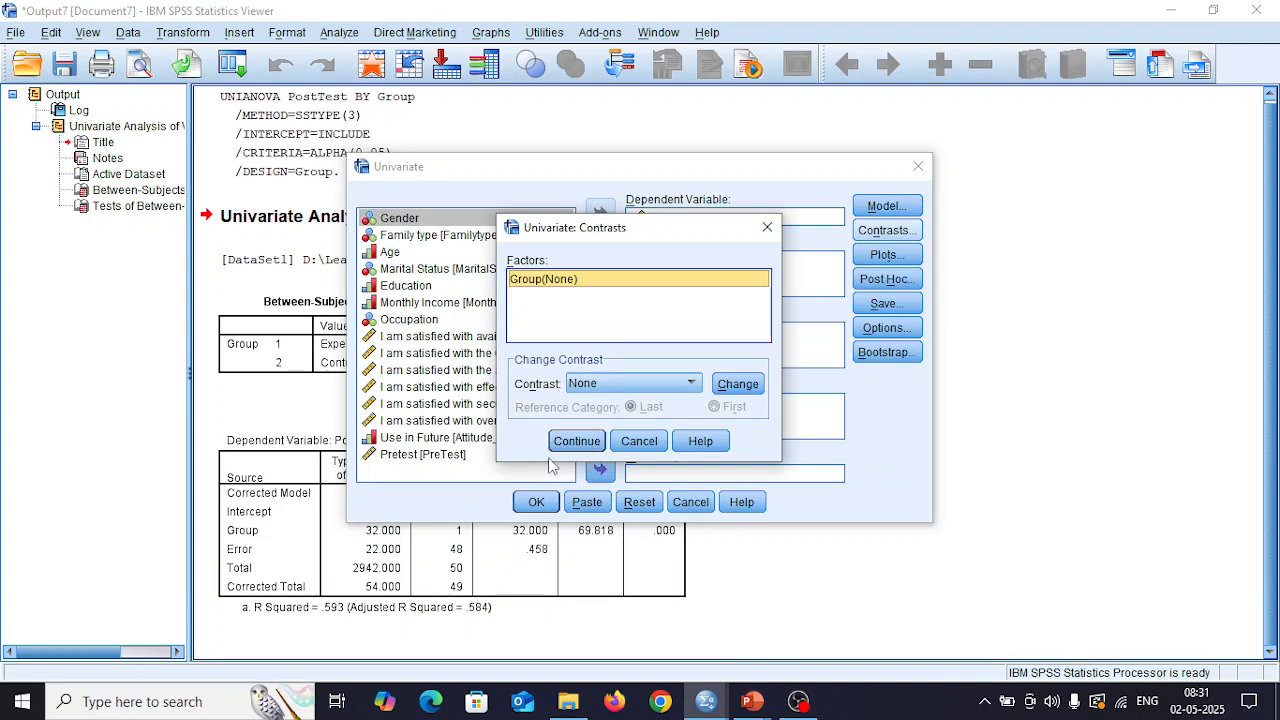
{"action": "left_click", "coordinate": [577, 441]}
{"action": "left_click", "coordinate": [884, 256]}
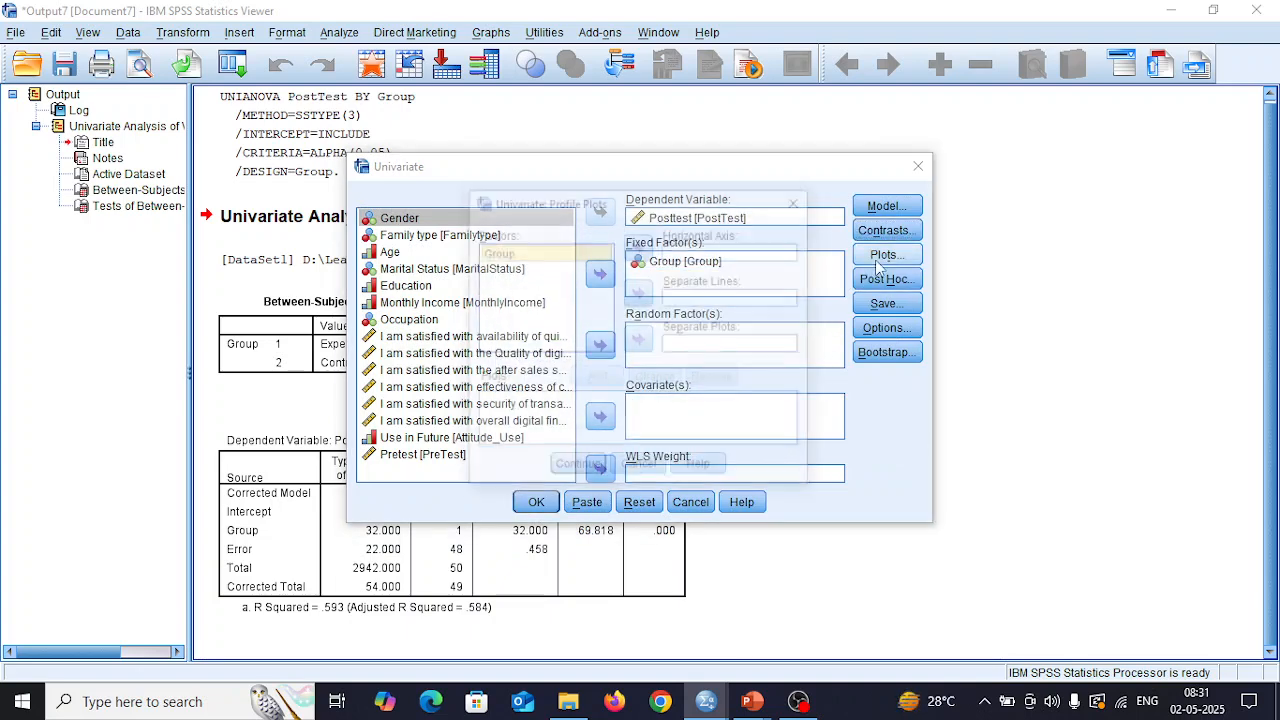
{"action": "left_click", "coordinate": [573, 465]}
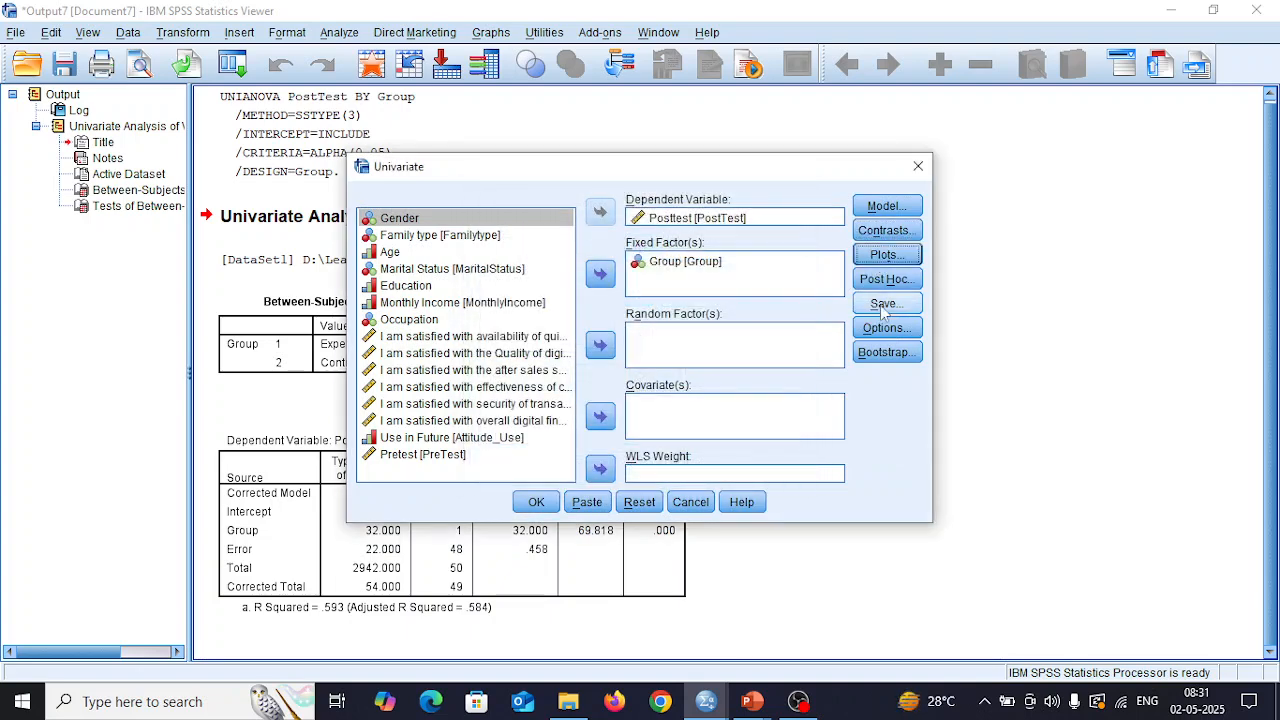
{"action": "left_click", "coordinate": [887, 352]}
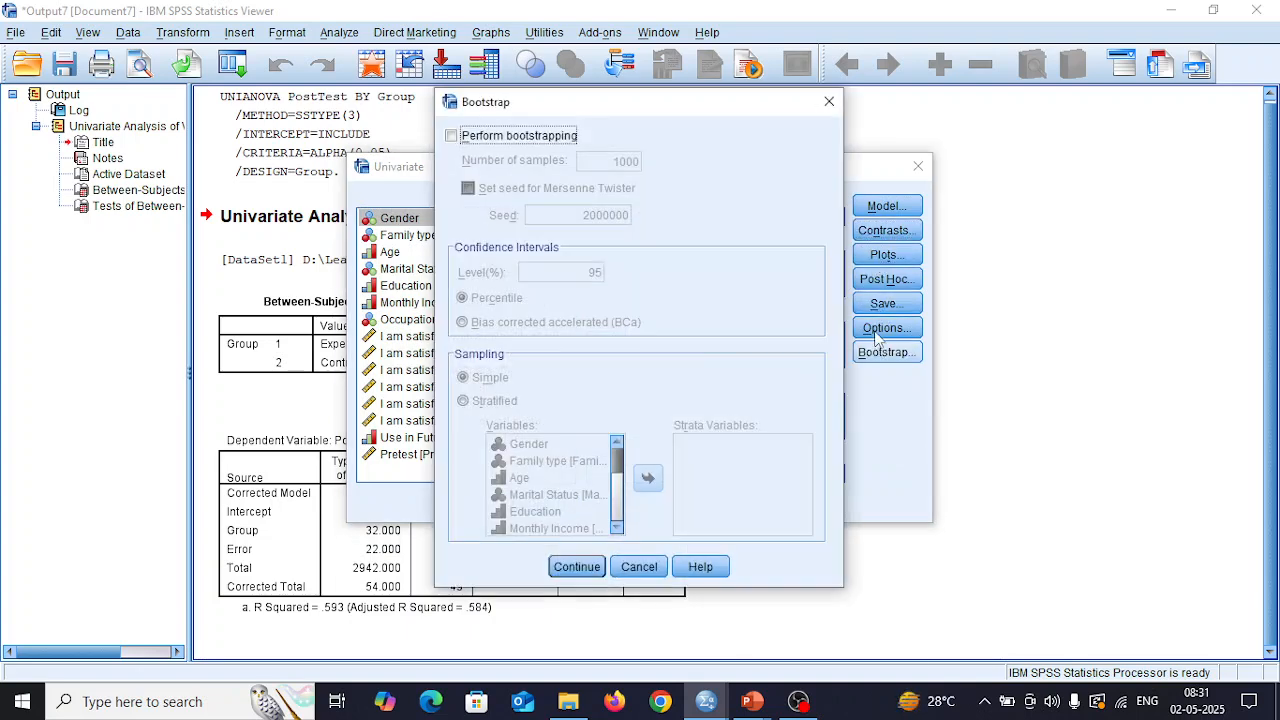
{"action": "left_click", "coordinate": [827, 104]}
{"action": "left_click", "coordinate": [884, 303]}
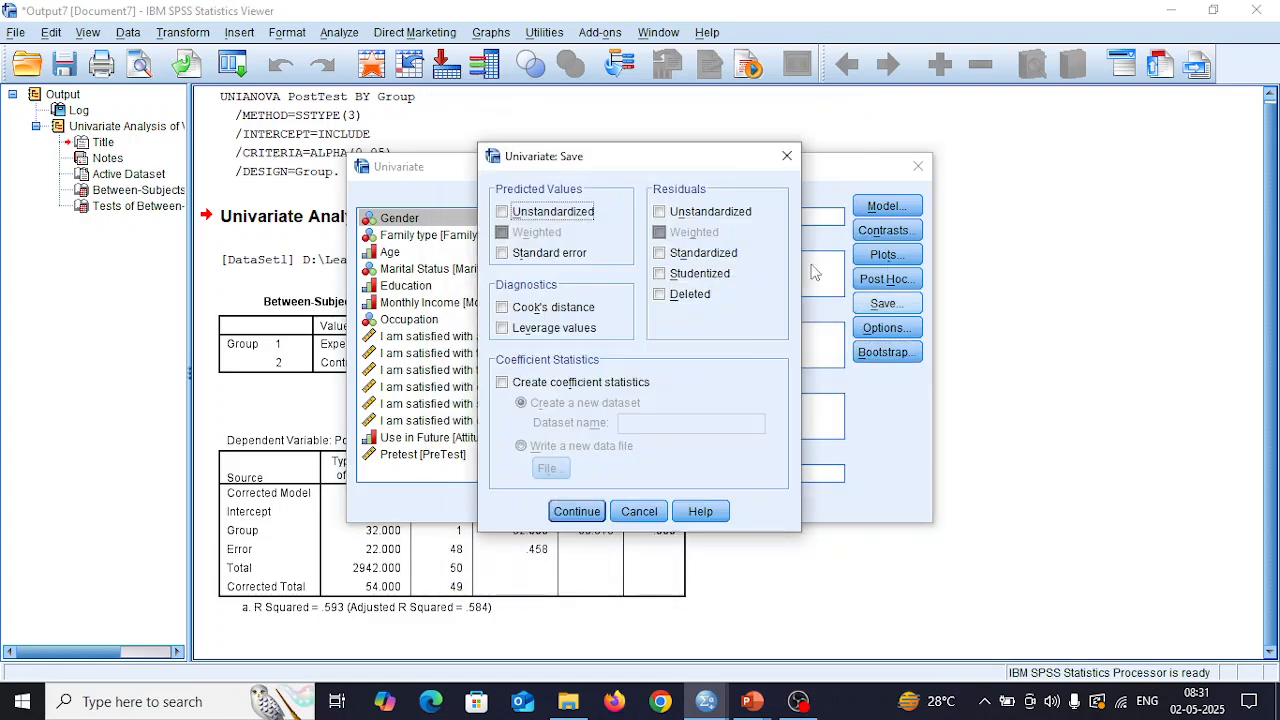
{"action": "left_click", "coordinate": [786, 158]}
Step: Include descriptive statistics, estimates of effect size and homogeneity tests in the univariate analysis and run it
{"action": "left_click", "coordinate": [886, 328]}
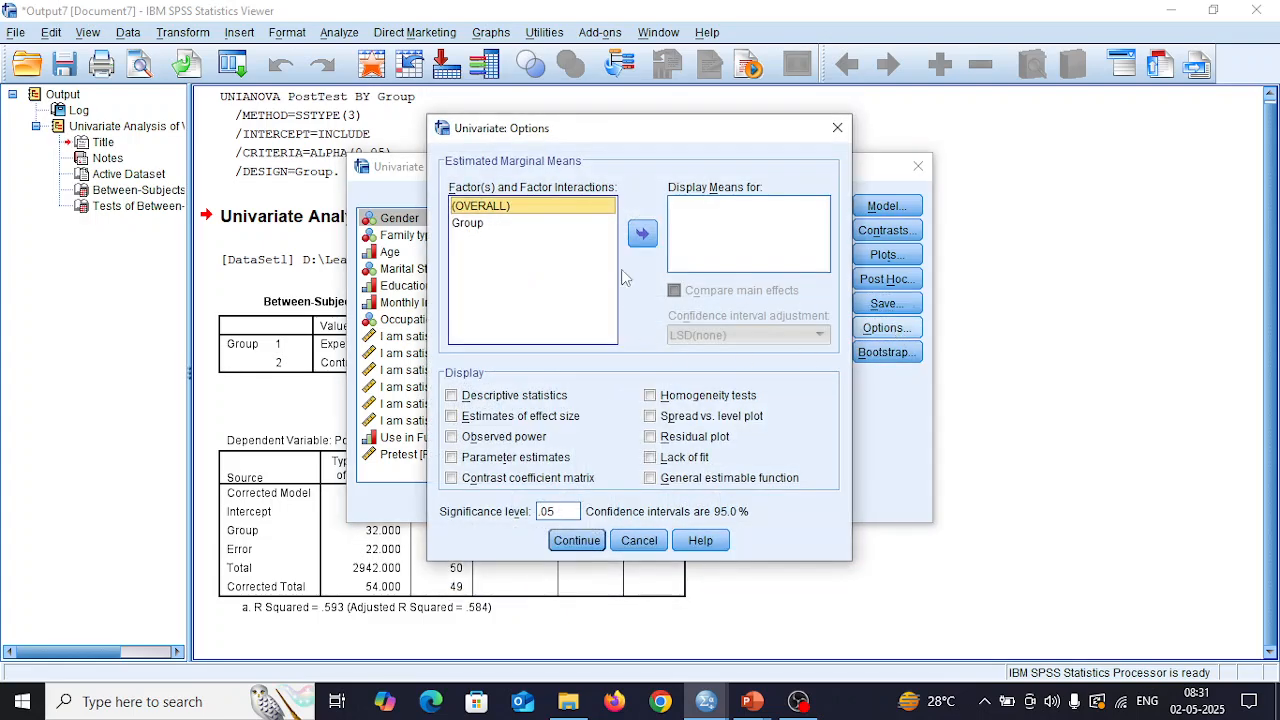
{"action": "left_click", "coordinate": [492, 396]}
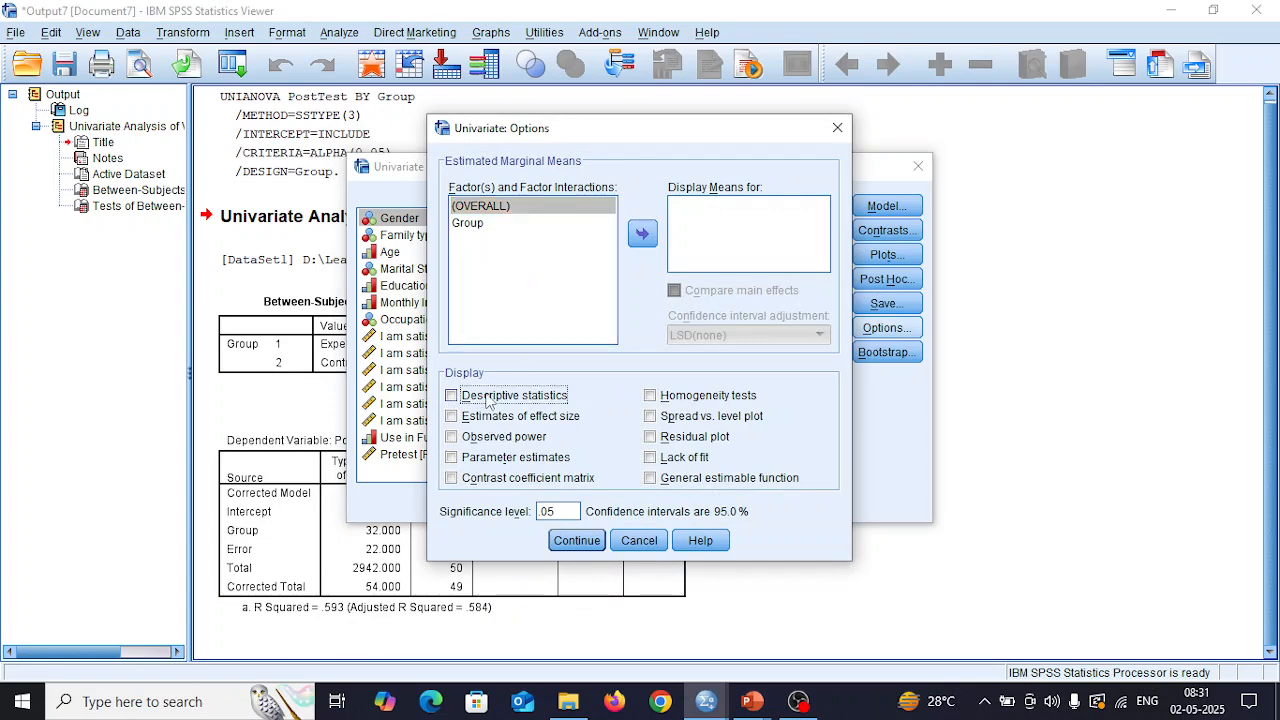
{"action": "left_click", "coordinate": [495, 425]}
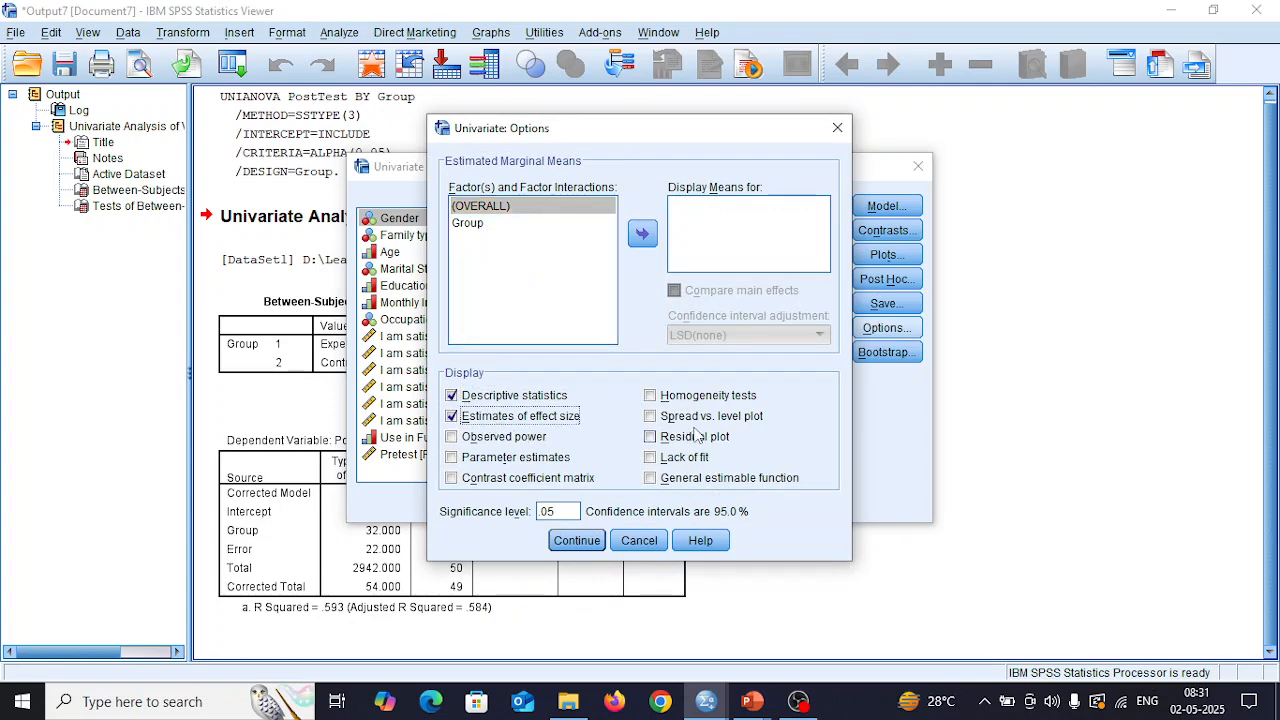
{"action": "left_click", "coordinate": [700, 395]}
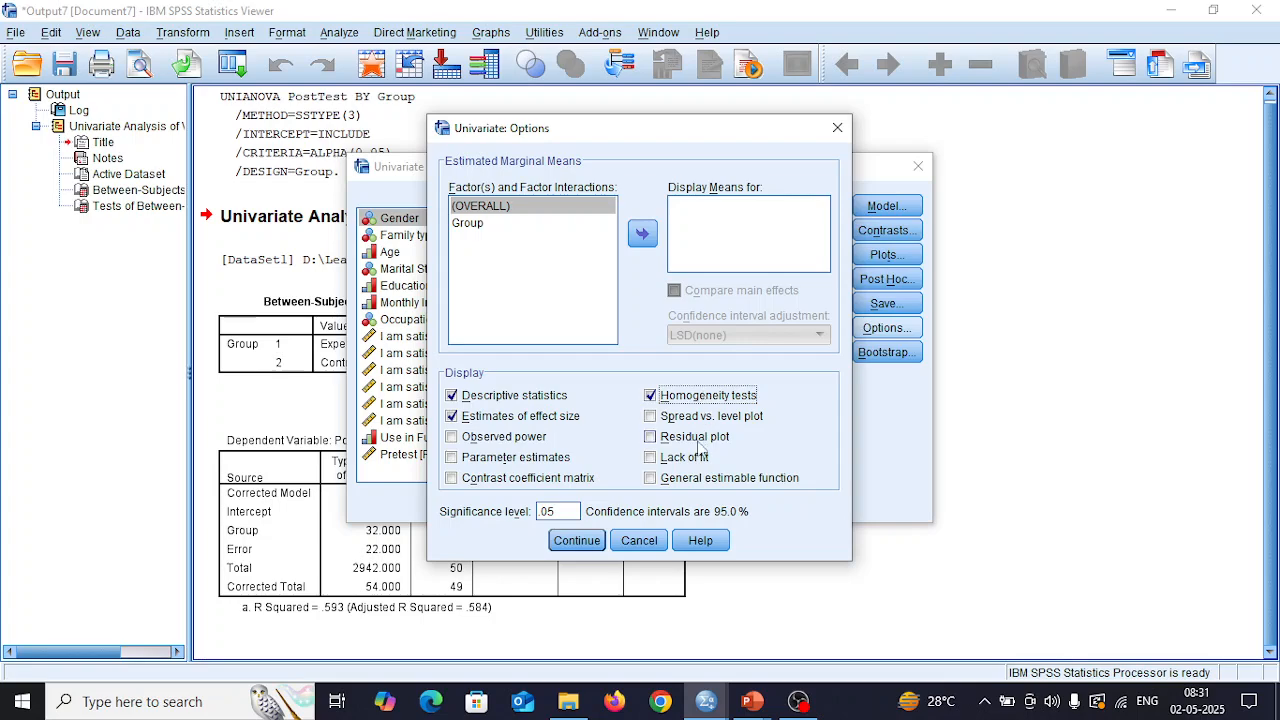
{"action": "left_click", "coordinate": [577, 540]}
{"action": "left_click", "coordinate": [533, 508]}
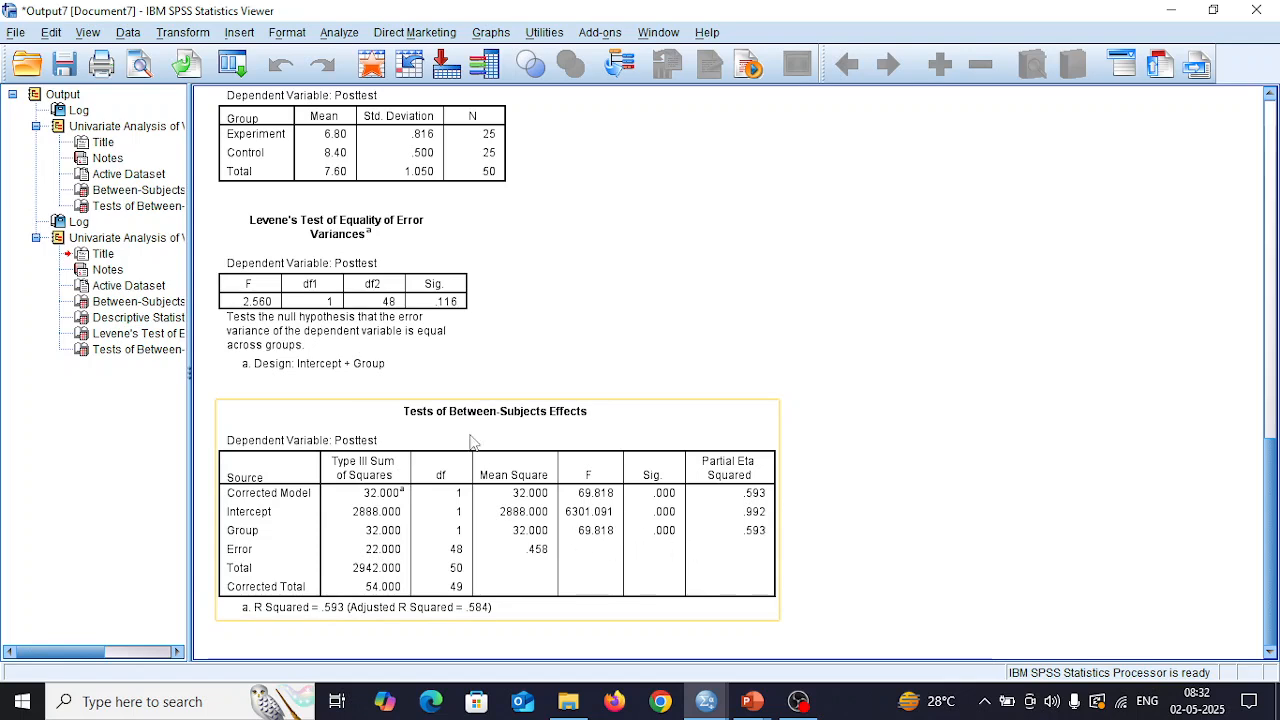
Step: Switch from the output viewer back to the Data Sheet Demo and Satisfaction data set
{"action": "left_click", "coordinate": [324, 37]}
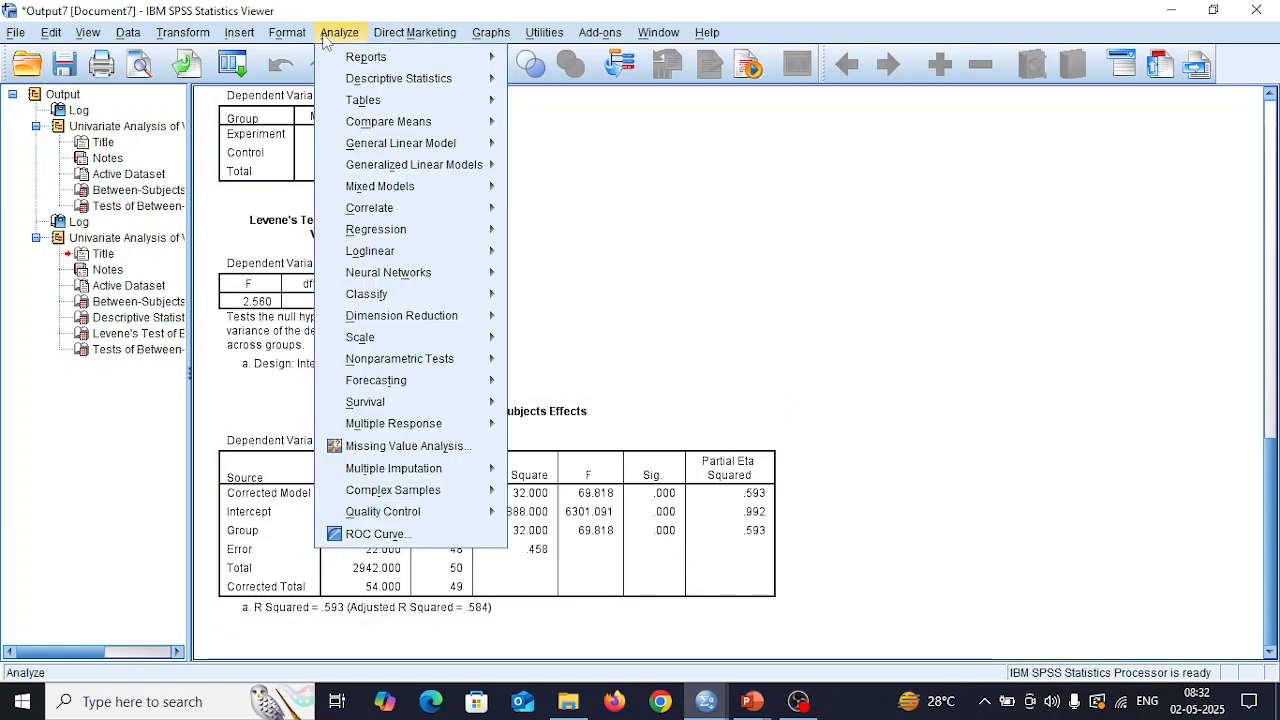
{"action": "left_click", "coordinate": [324, 37]}
{"action": "mouse_move", "coordinate": [706, 701]}
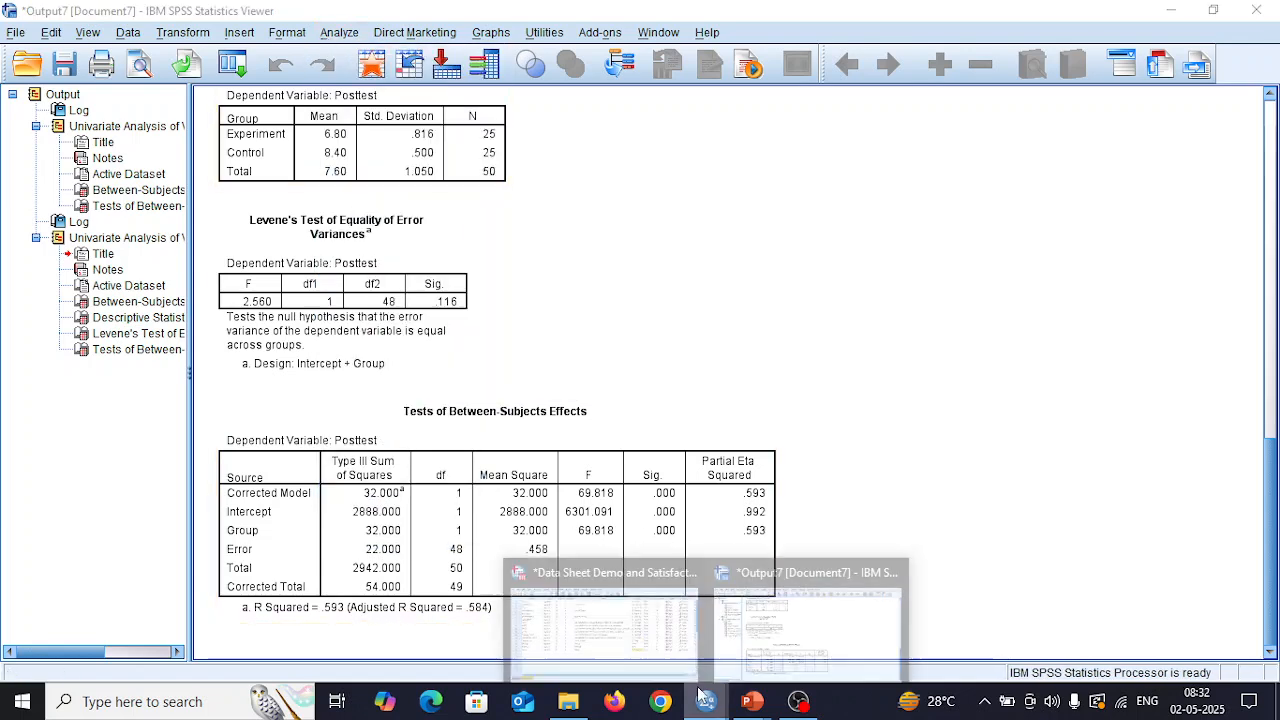
{"action": "left_click", "coordinate": [645, 605]}
{"action": "left_click", "coordinate": [574, 557]}
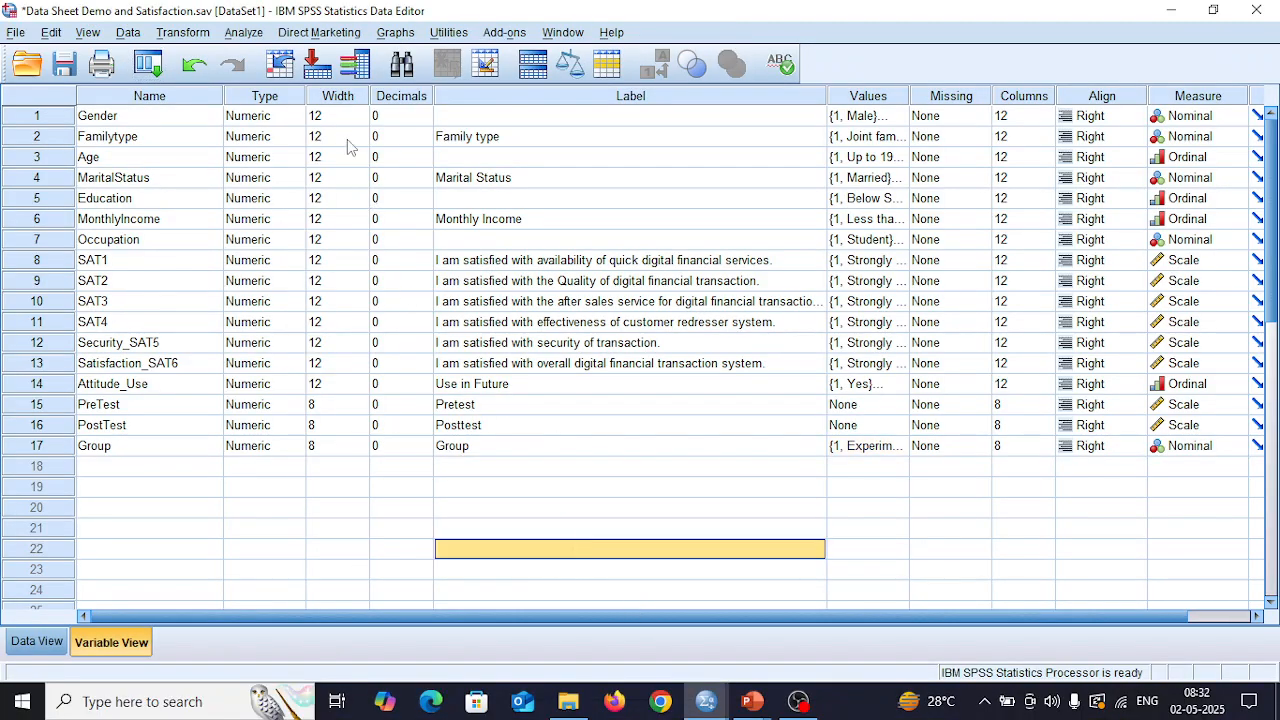
Step: Replace Posttest with Pretest as the dependent variable of the univariate analysis, keeping Group as the fixed factor
{"action": "left_click", "coordinate": [258, 34]}
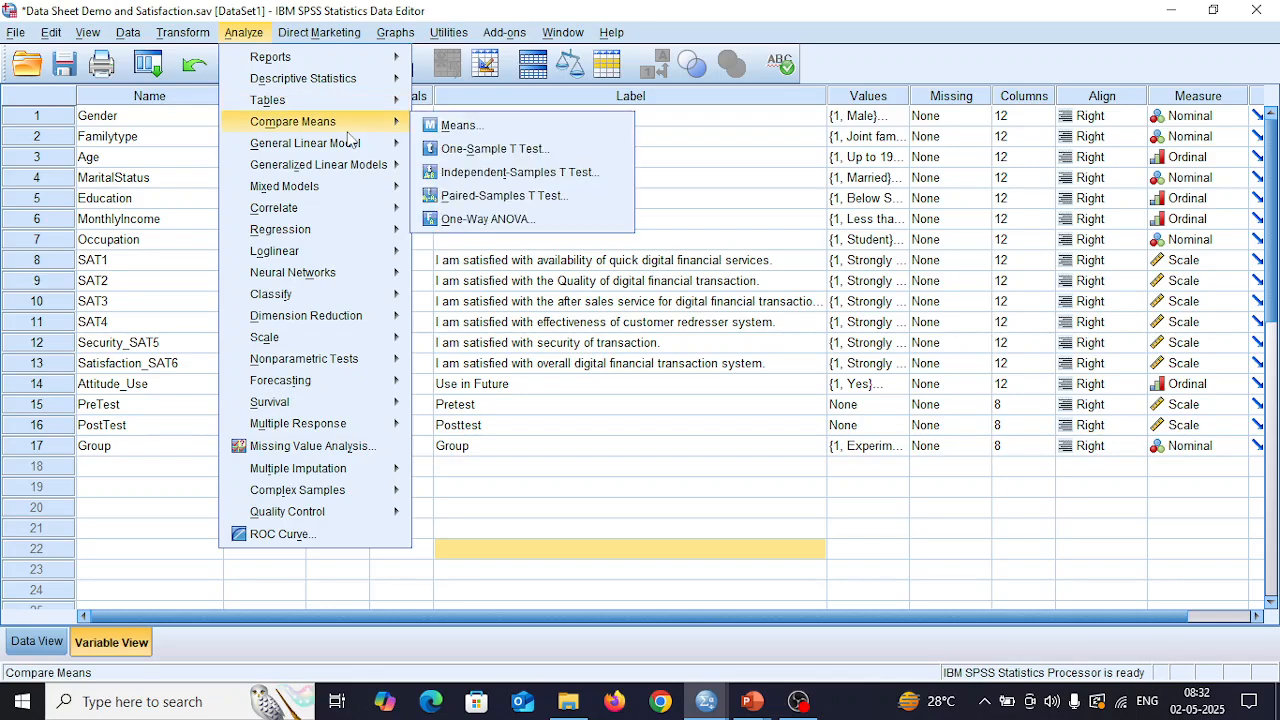
{"action": "mouse_move", "coordinate": [355, 145]}
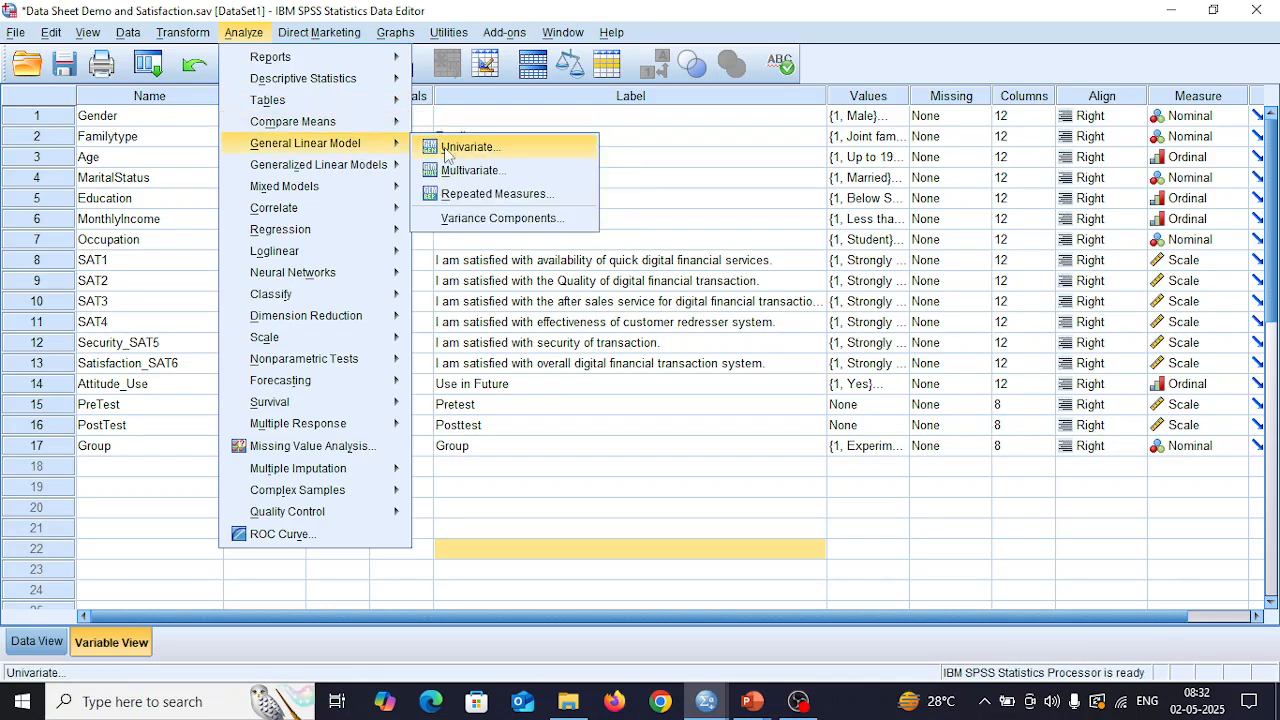
{"action": "left_click", "coordinate": [446, 150]}
{"action": "left_click", "coordinate": [665, 218]}
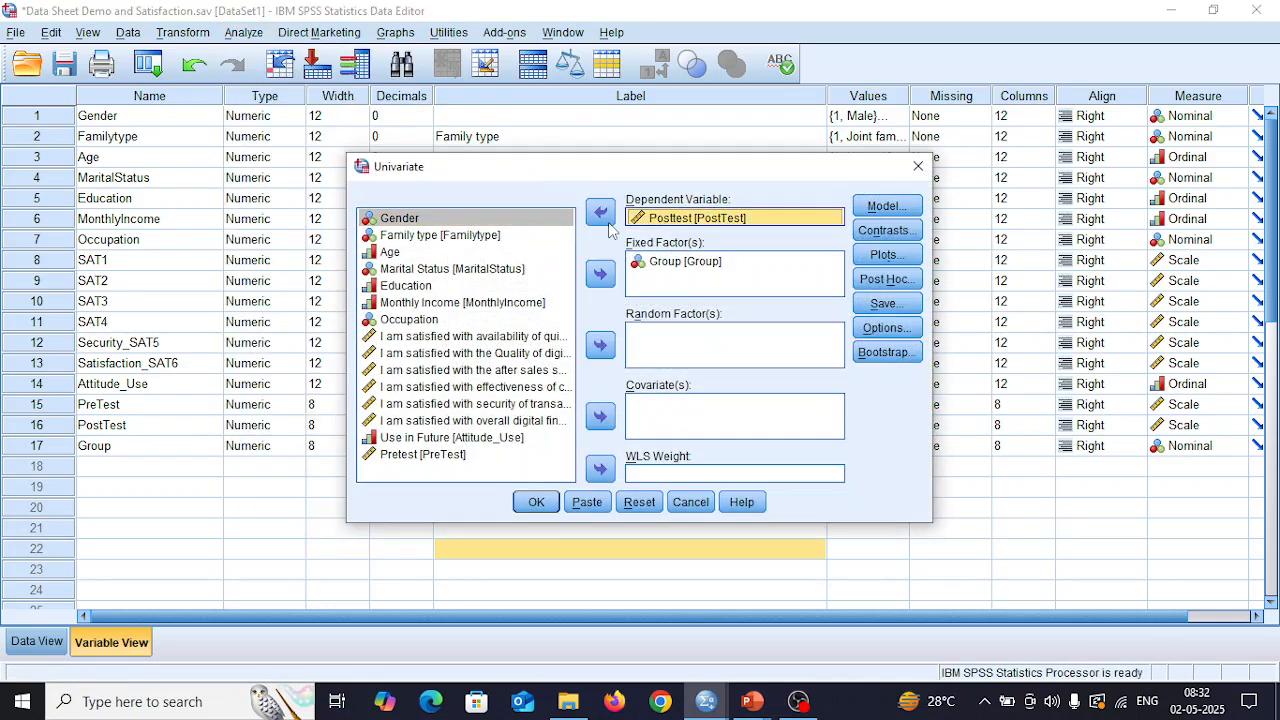
{"action": "left_click", "coordinate": [601, 213]}
{"action": "left_click", "coordinate": [456, 458]}
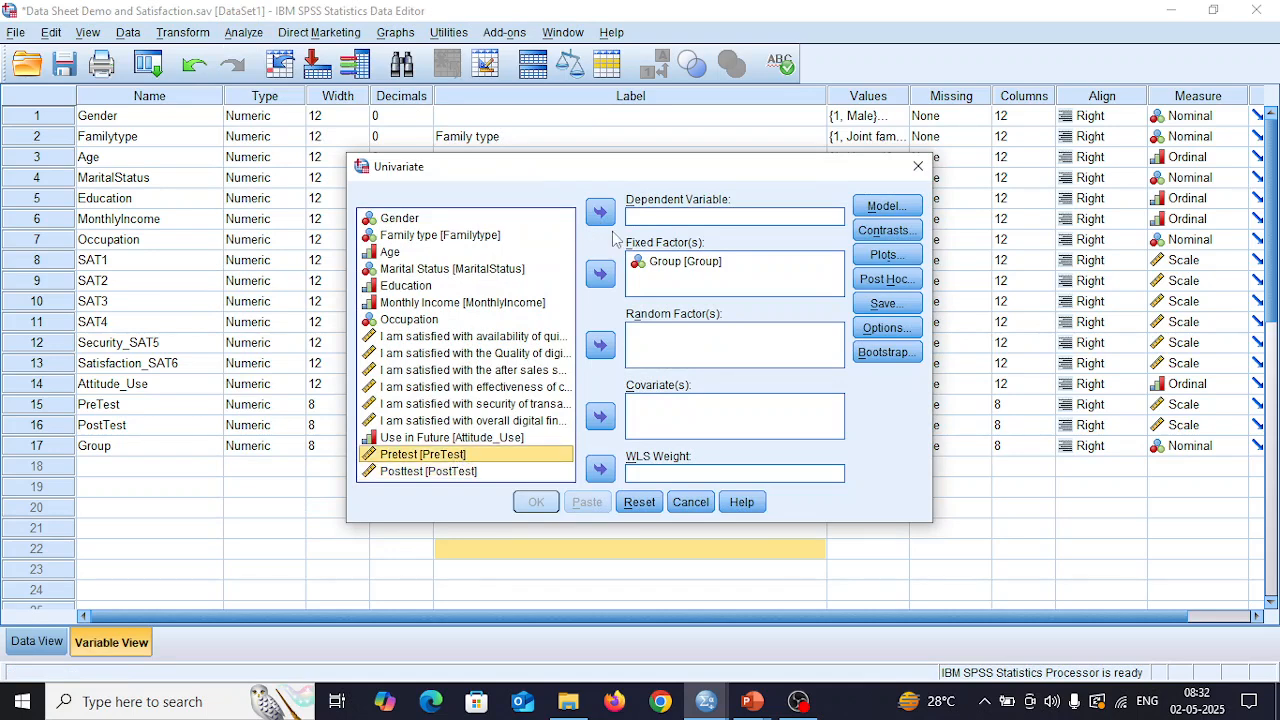
{"action": "left_click", "coordinate": [601, 213]}
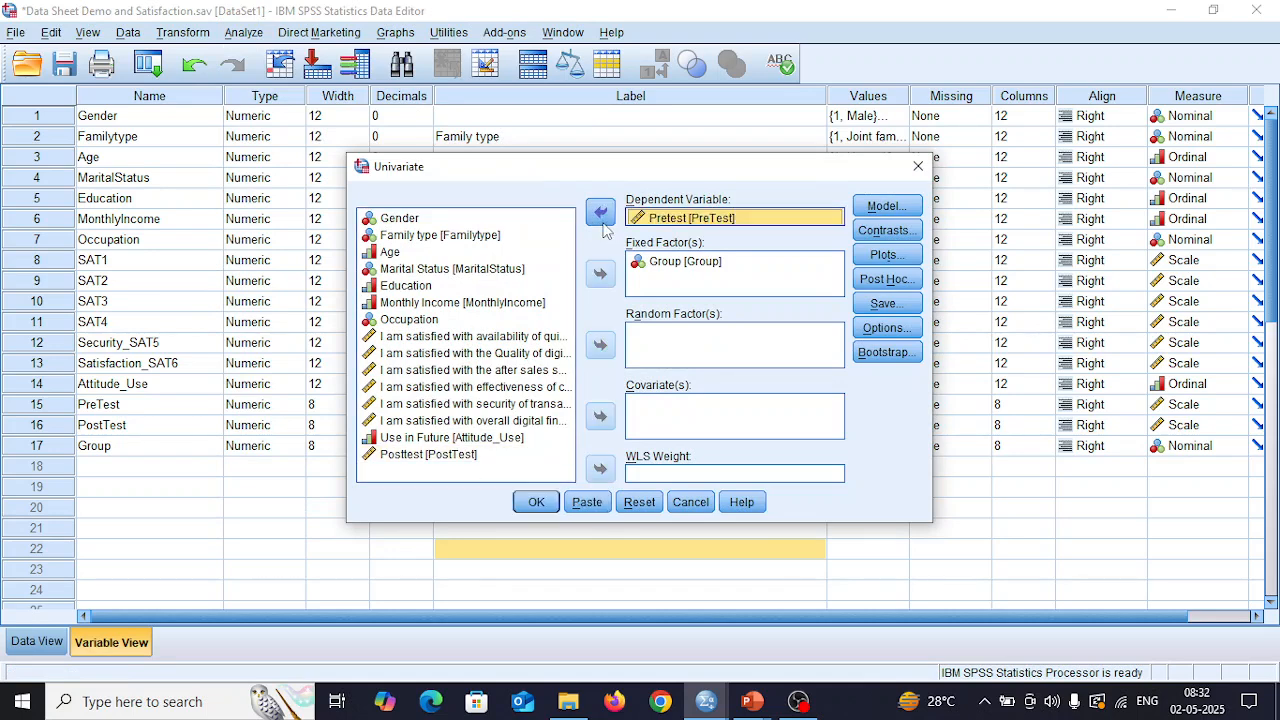
Step: Run the Pretest analysis and set up another univariate analysis with Posttest as dependent variable, Group as fixed factor and Pretest as covariate
{"action": "left_click", "coordinate": [536, 502]}
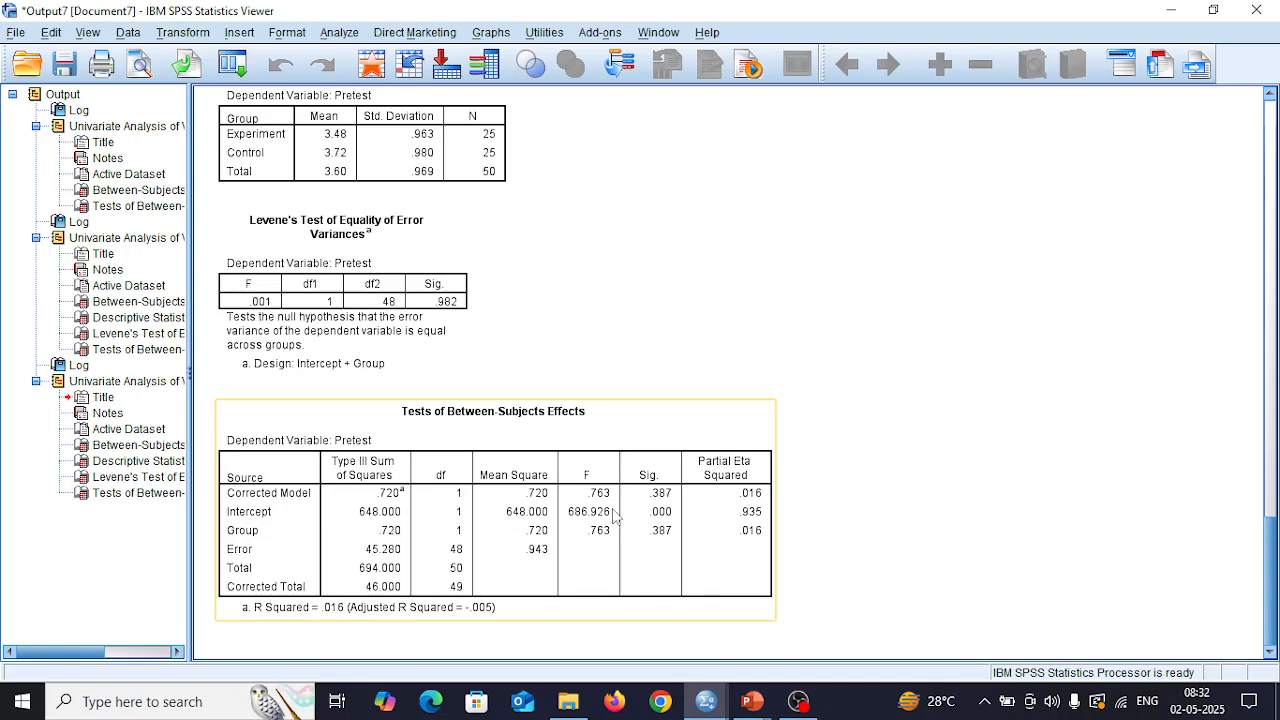
{"action": "left_click", "coordinate": [351, 30]}
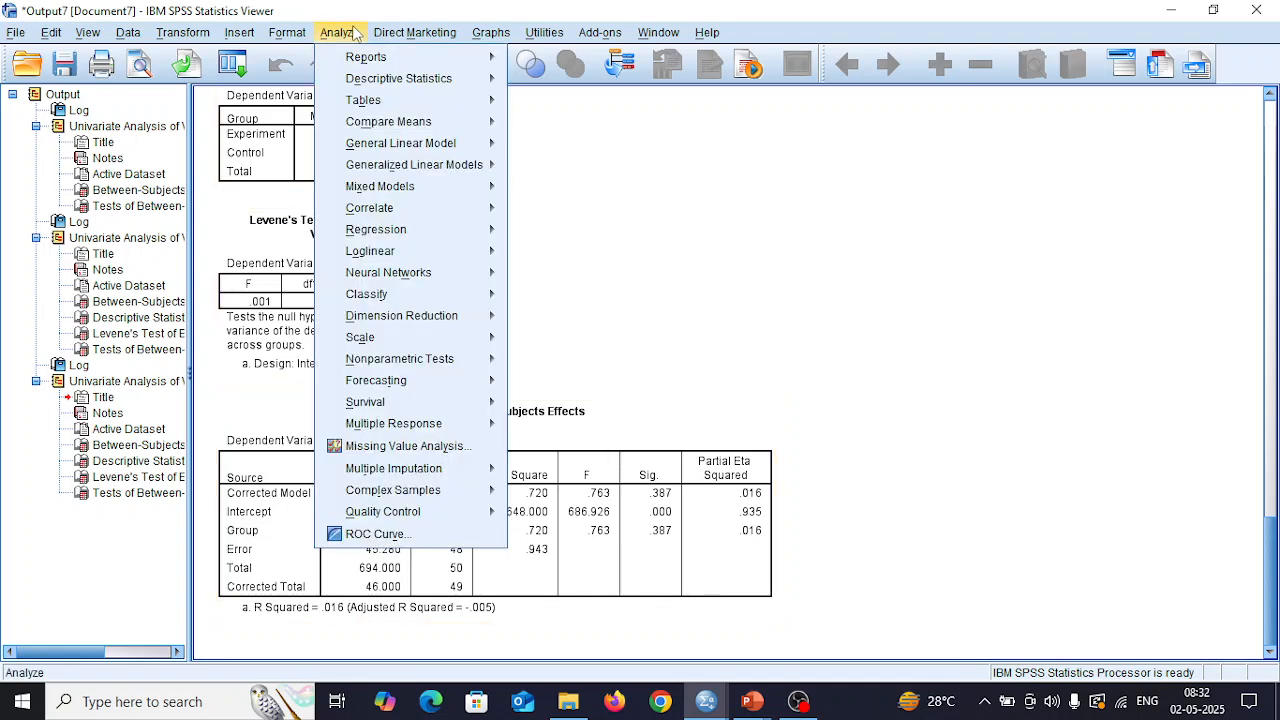
{"action": "mouse_move", "coordinate": [458, 148]}
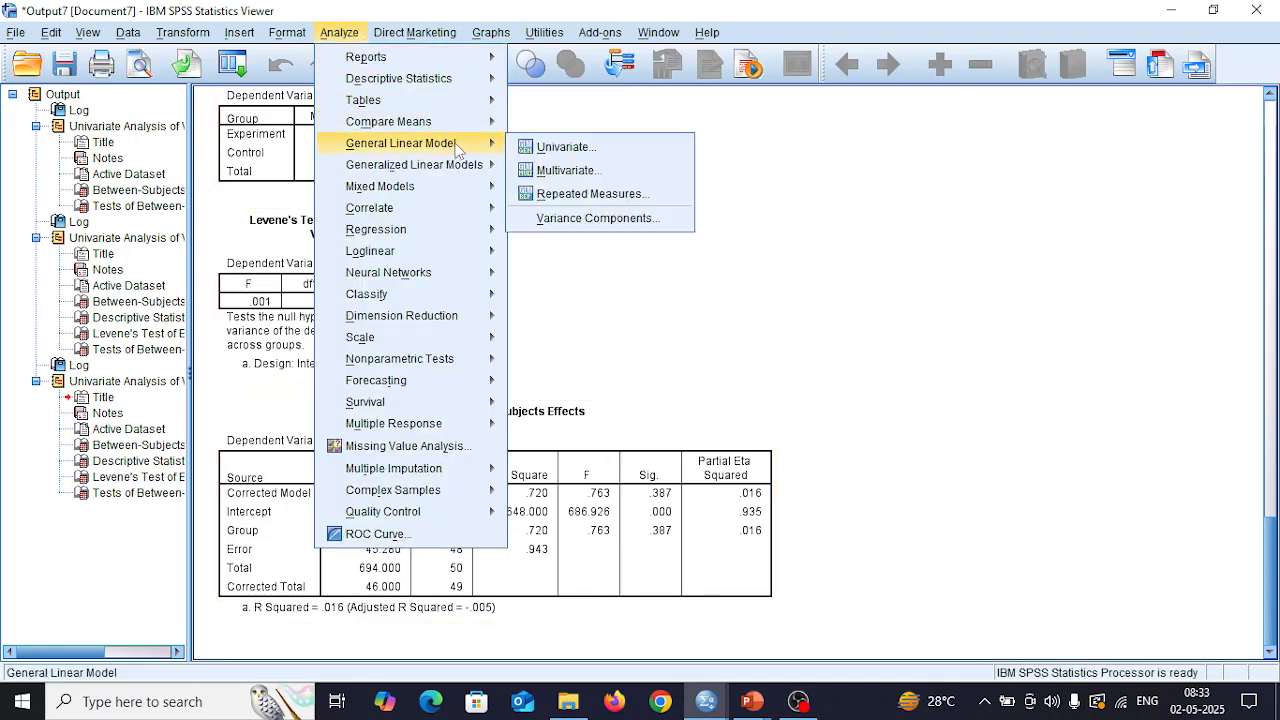
{"action": "left_click", "coordinate": [556, 149]}
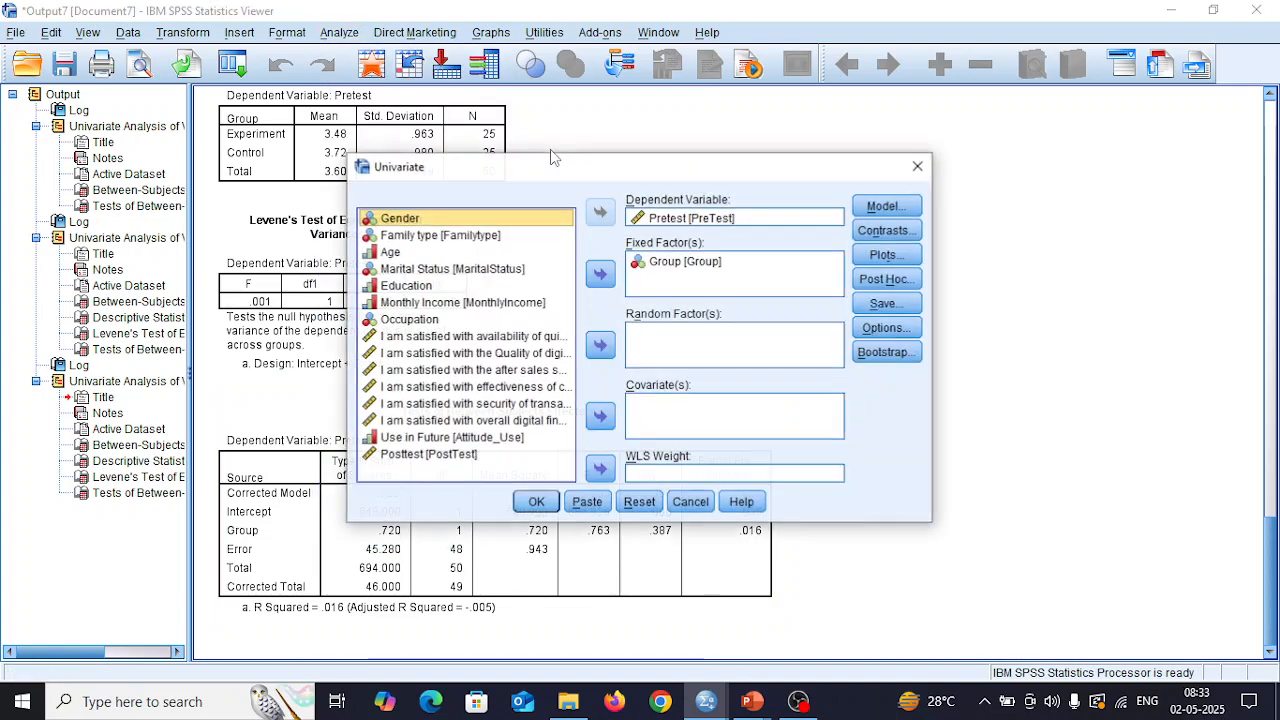
{"action": "left_click", "coordinate": [655, 219]}
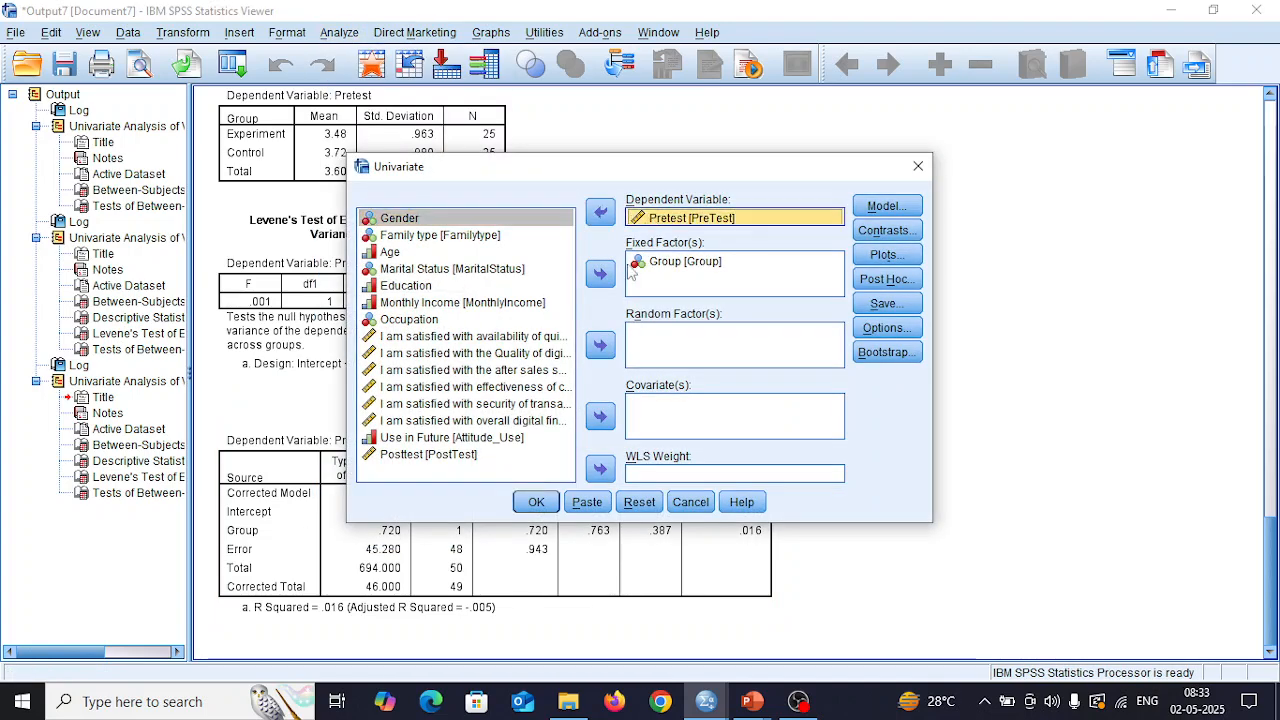
{"action": "left_click", "coordinate": [600, 215]}
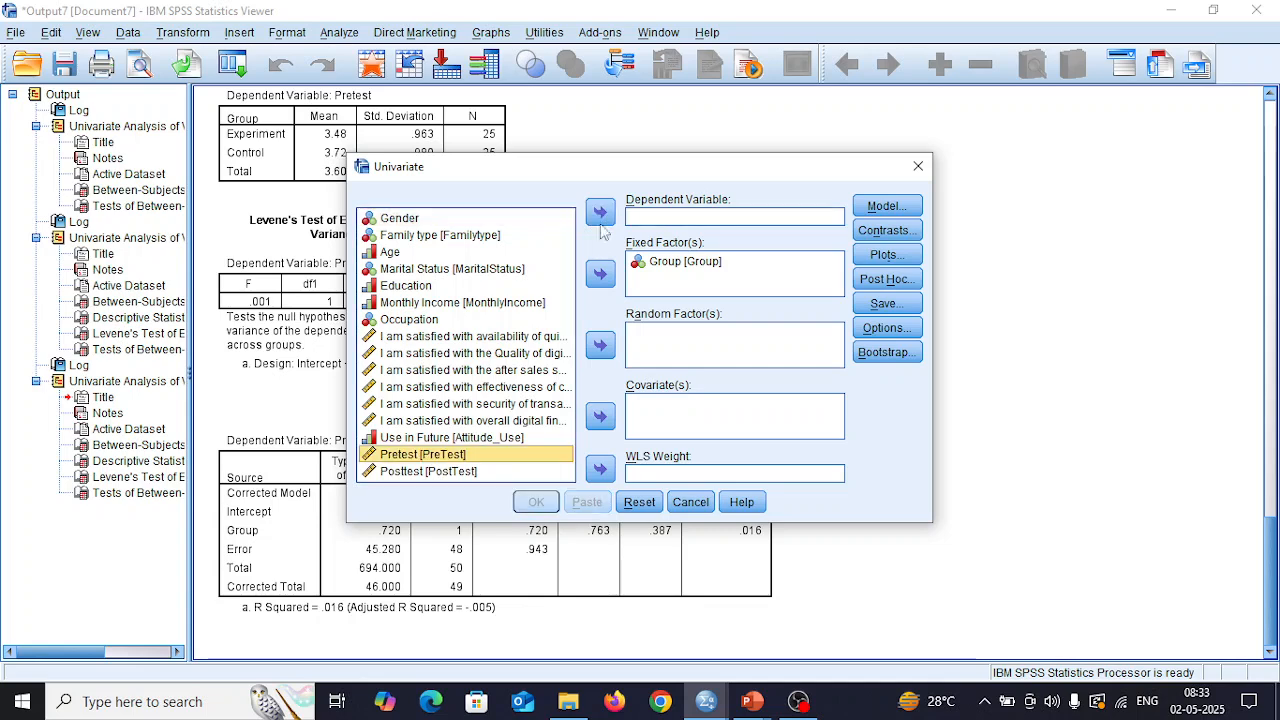
{"action": "left_click", "coordinate": [600, 416]}
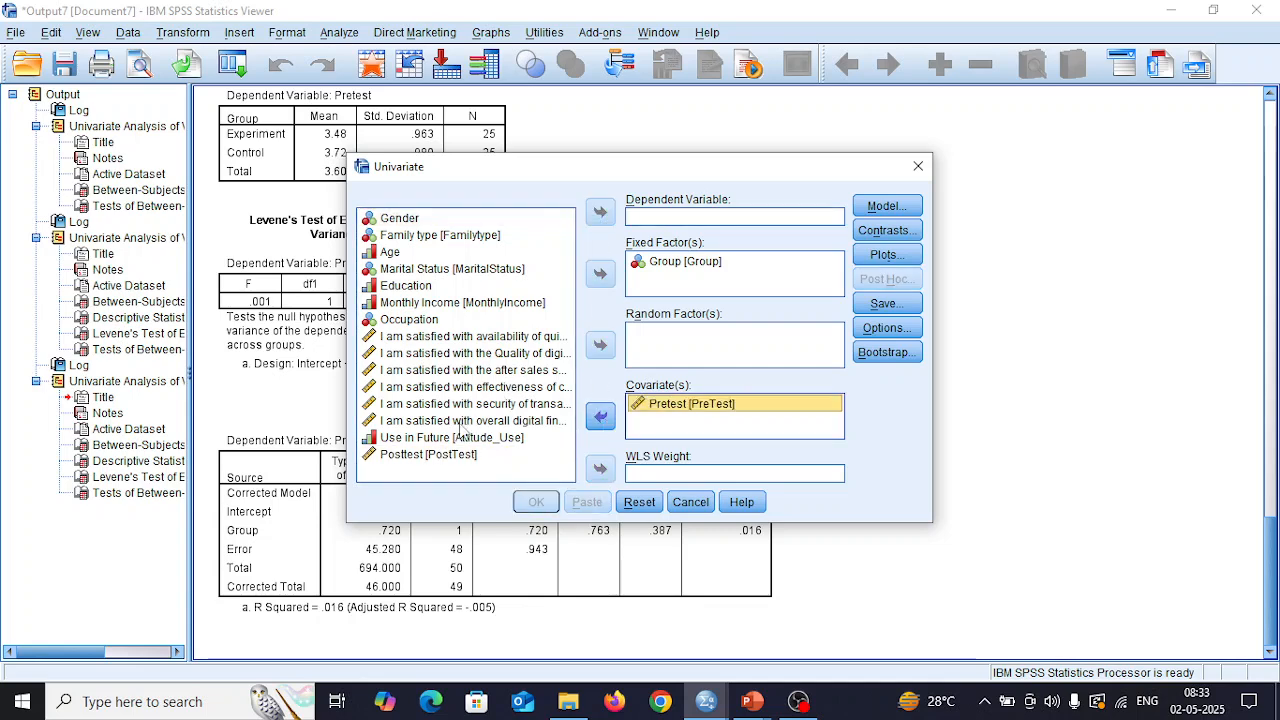
{"action": "left_click", "coordinate": [462, 457]}
{"action": "left_click", "coordinate": [600, 212]}
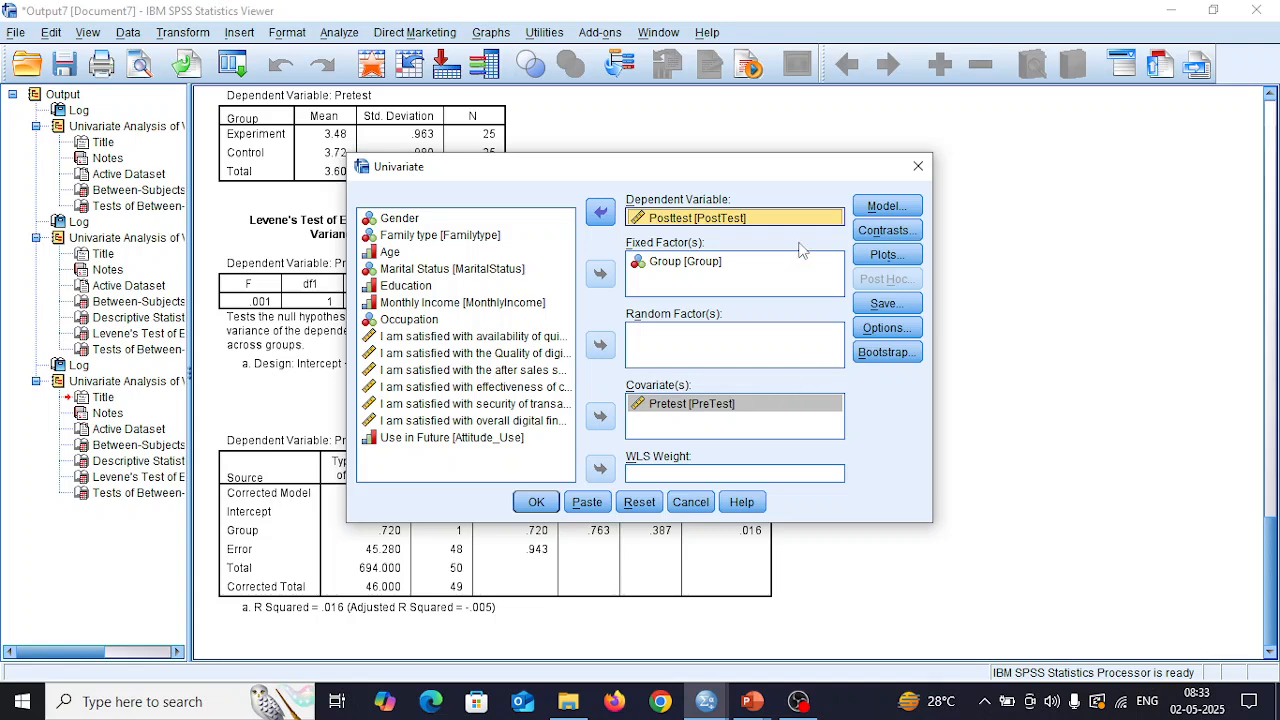
Step: Specify a custom model containing Group, PreTest and the Group*PreTest interaction for the univariate analysis
{"action": "left_click", "coordinate": [910, 210]}
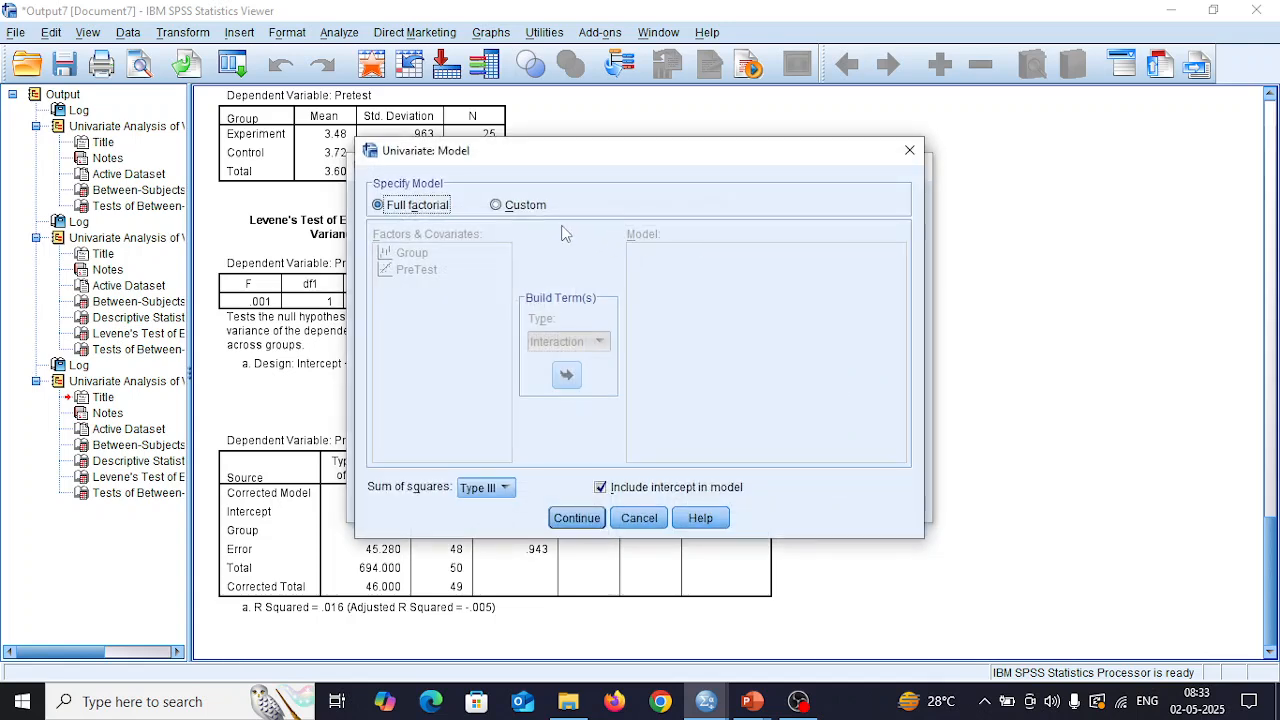
{"action": "left_click", "coordinate": [504, 206]}
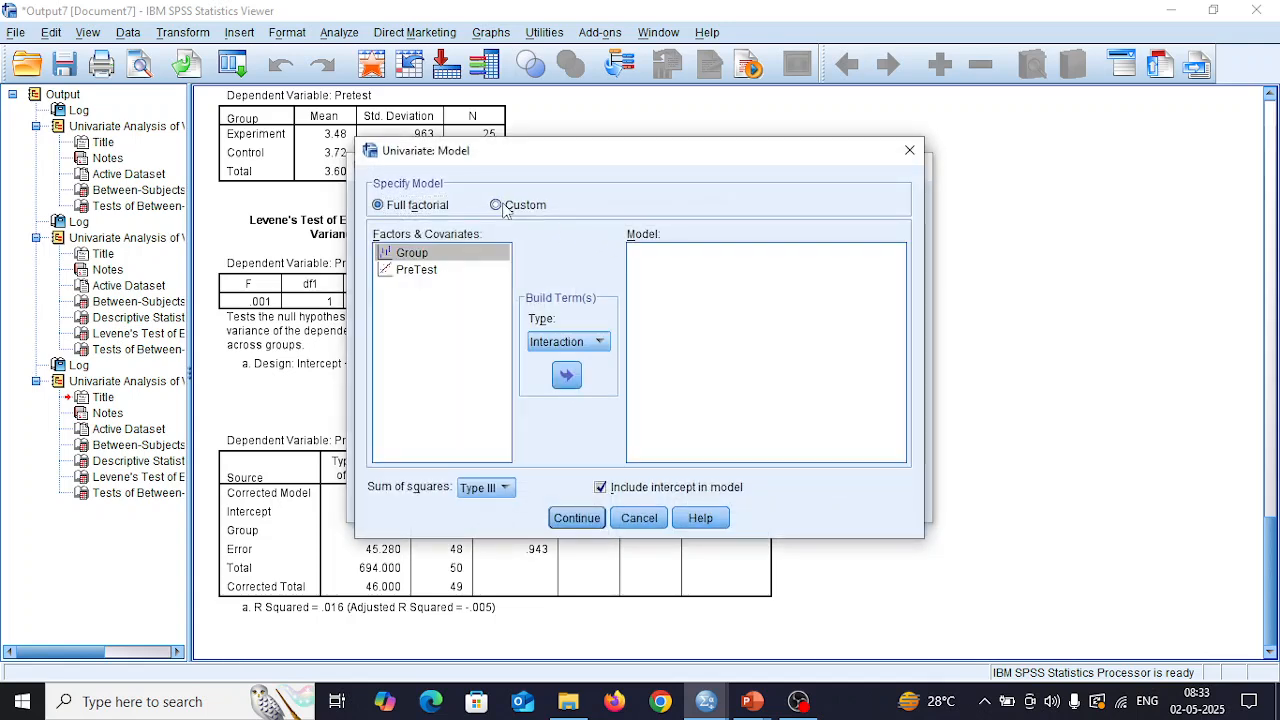
{"action": "left_click", "coordinate": [567, 376]}
{"action": "left_click", "coordinate": [440, 271]}
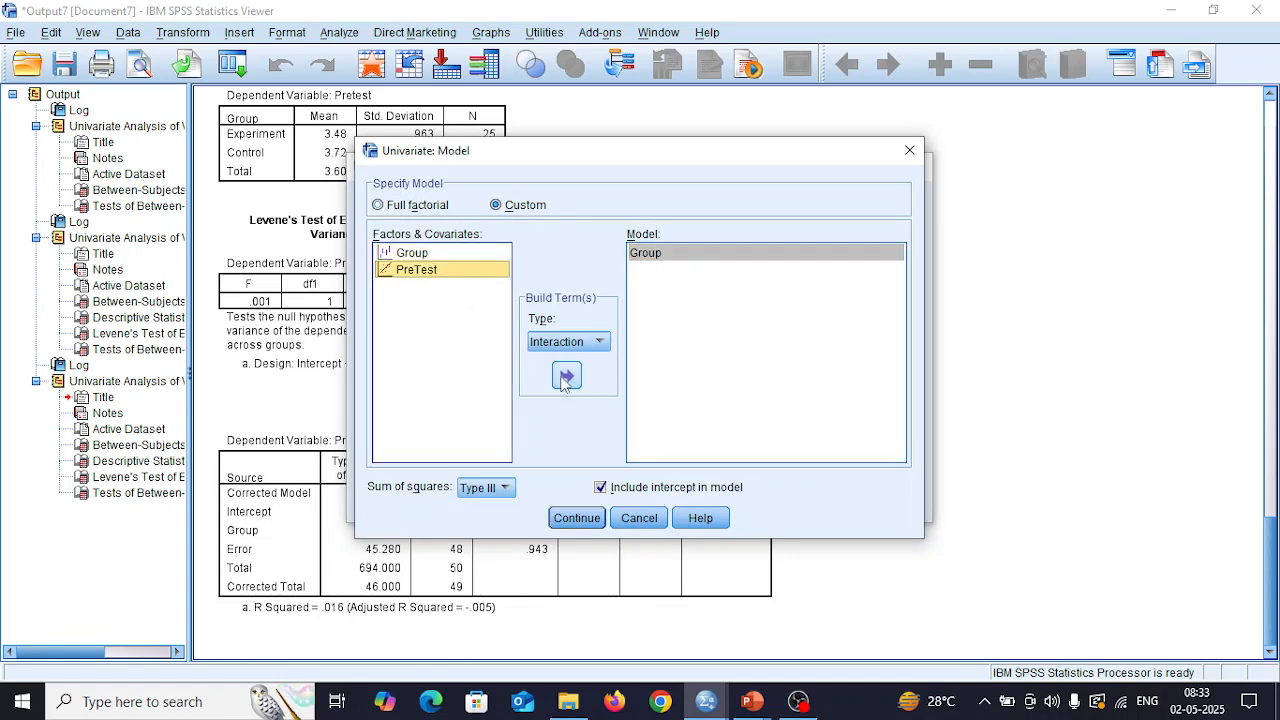
{"action": "left_click", "coordinate": [567, 376]}
{"action": "left_click", "coordinate": [446, 256]}
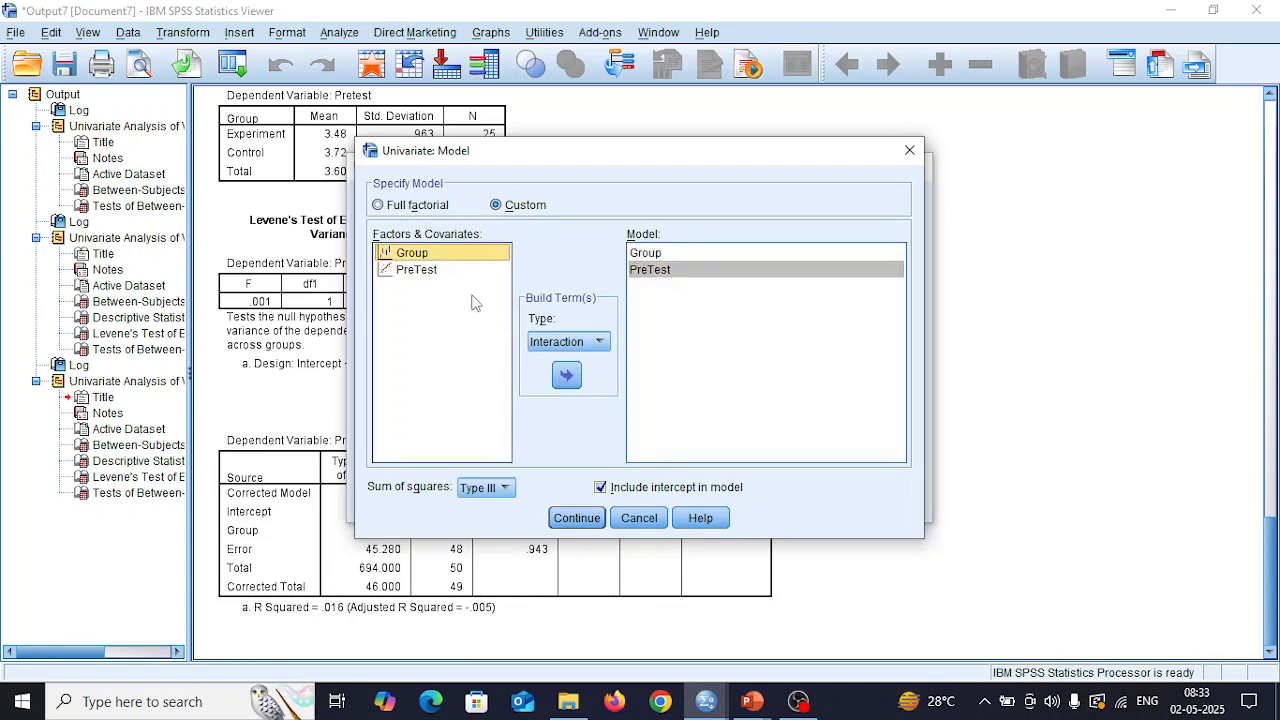
{"action": "left_click", "coordinate": [451, 271]}
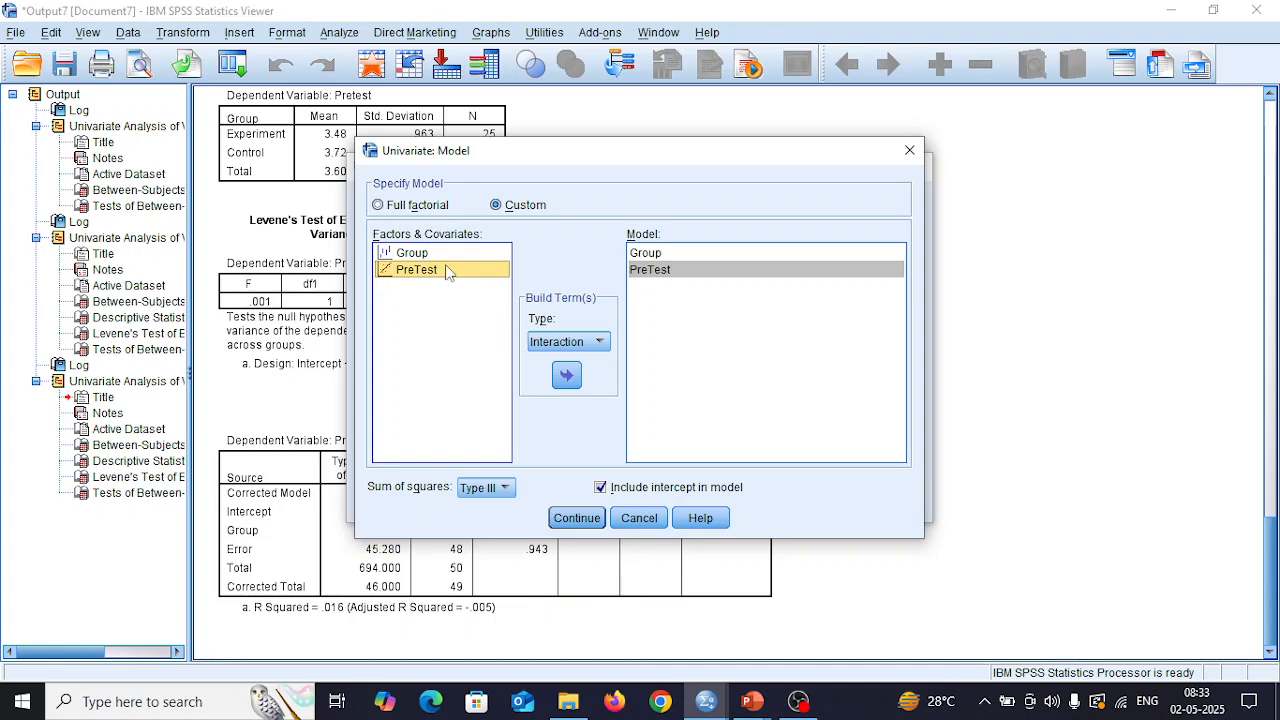
{"action": "left_click", "coordinate": [451, 271], "text": "ctrl"}
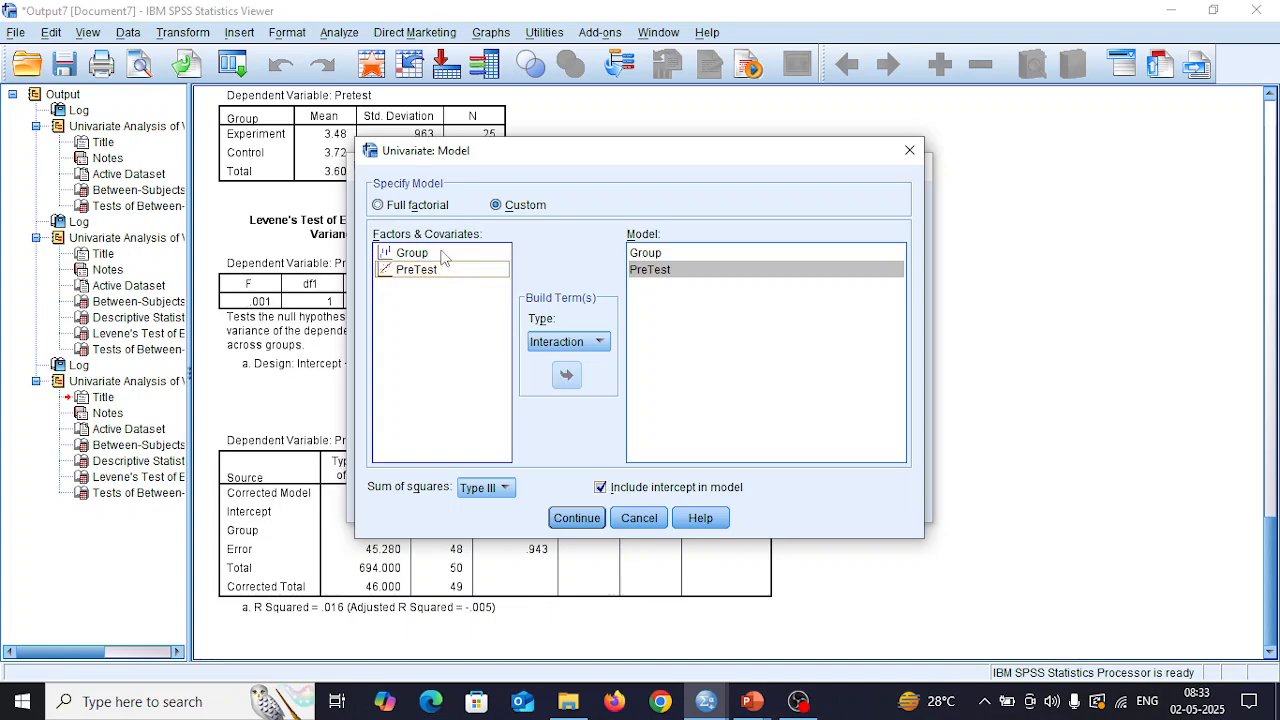
{"action": "left_click", "coordinate": [442, 252], "text": "ctrl"}
{"action": "left_click", "coordinate": [447, 269], "text": "ctrl"}
{"action": "left_click", "coordinate": [566, 375]}
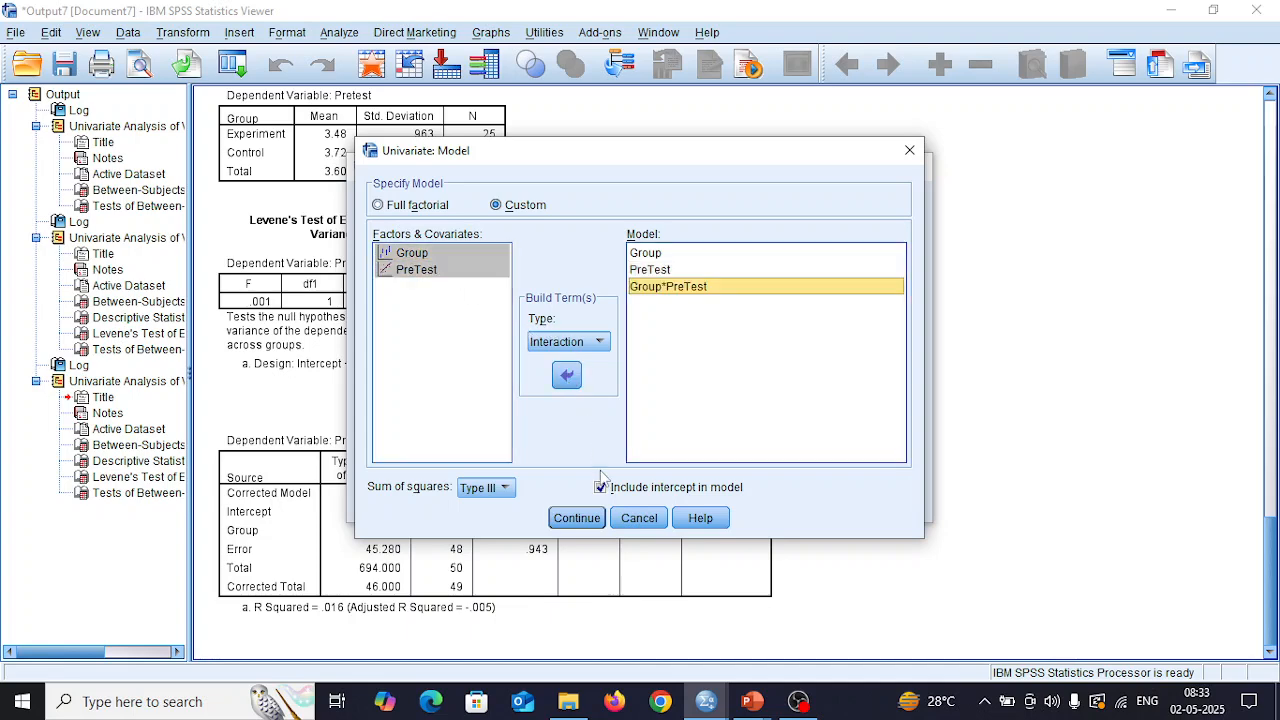
{"action": "left_click", "coordinate": [578, 518]}
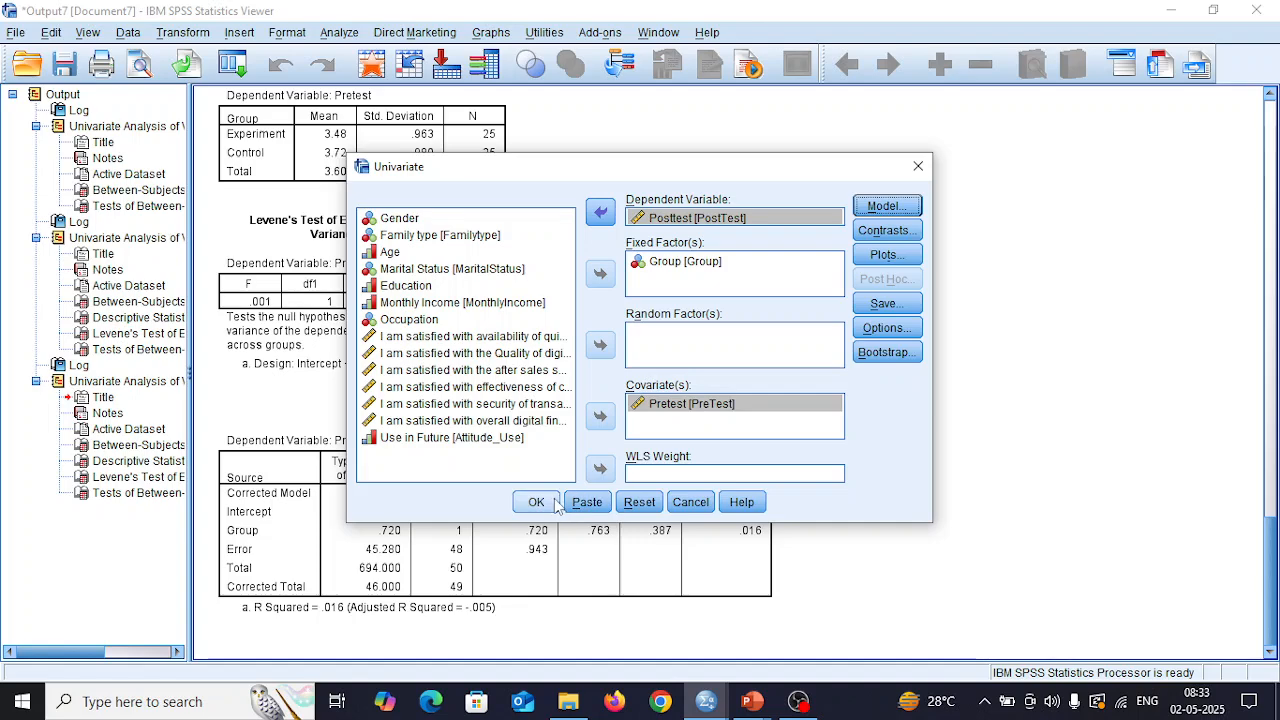
Step: Run the custom-model analysis and examine its Levene's test and Tests of Between-Subjects Effects tables
{"action": "left_click", "coordinate": [549, 509]}
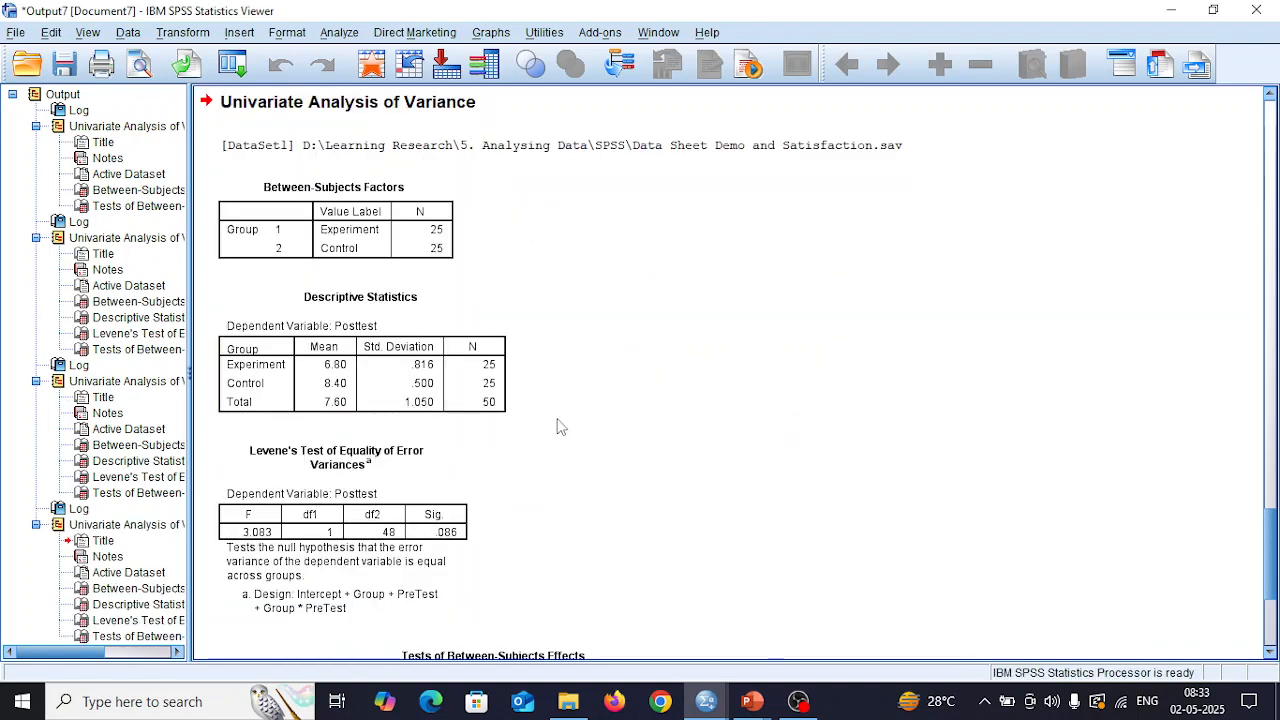
{"action": "scroll", "coordinate": [560, 427], "scroll_direction": "down", "scroll_amount": 5}
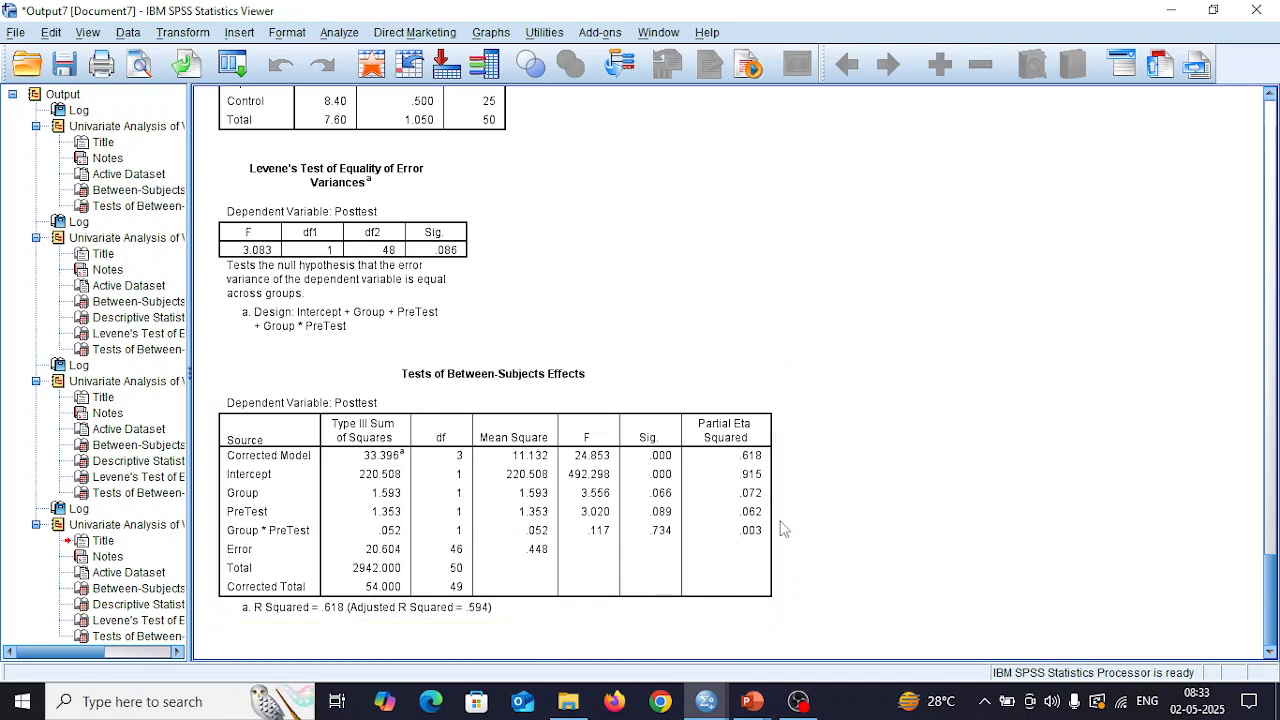
{"action": "left_click", "coordinate": [756, 545]}
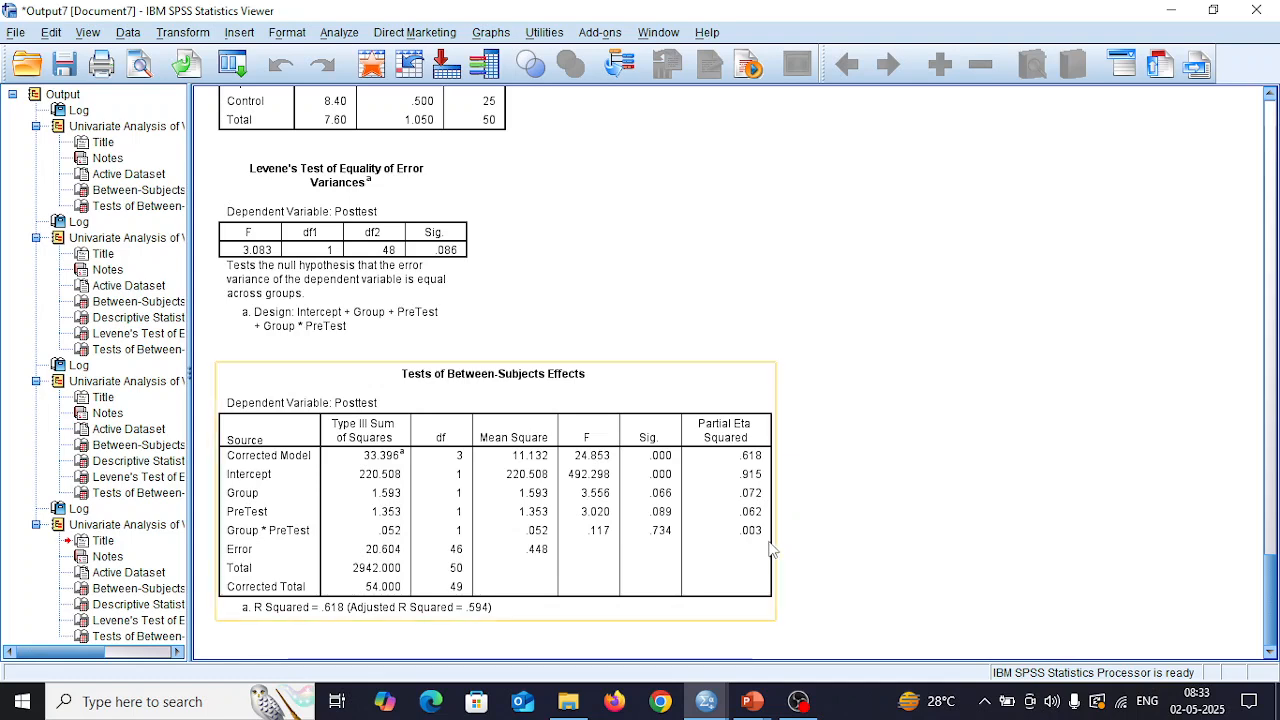
{"action": "left_click", "coordinate": [371, 145]}
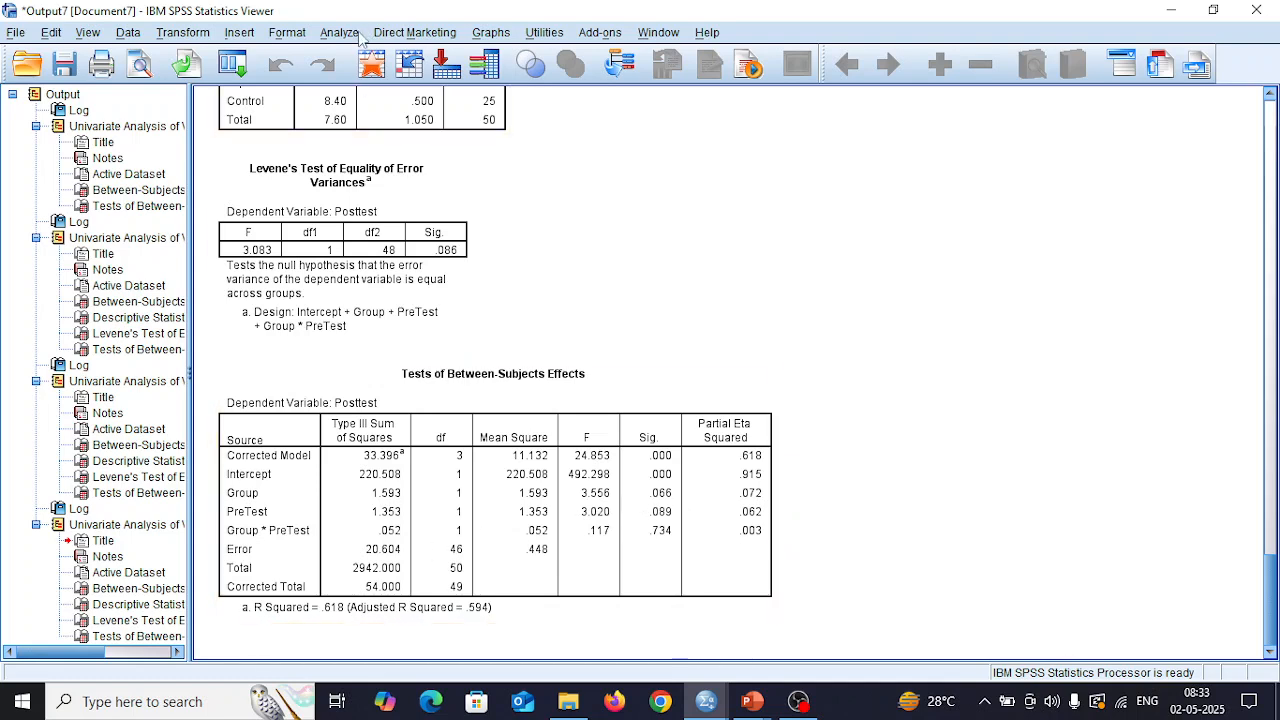
{"action": "left_click", "coordinate": [242, 569]}
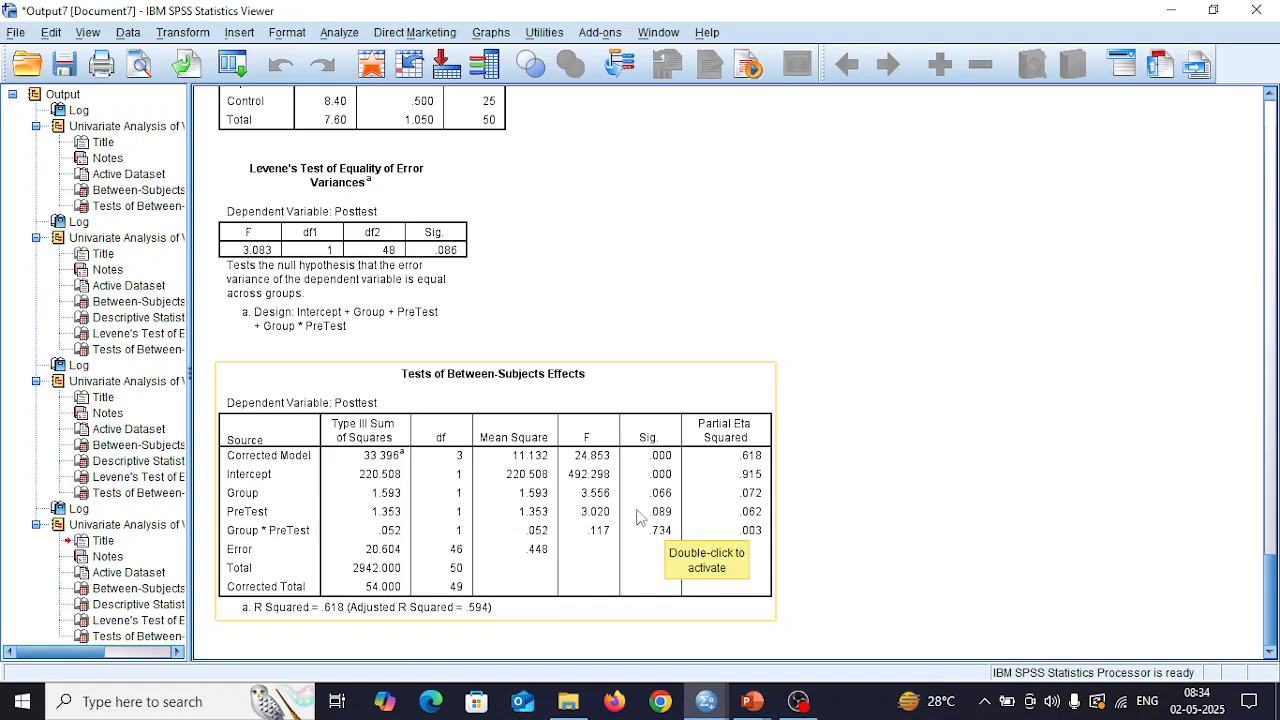
Step: Change the univariate model for Posttest with the Pretest covariate to full factorial and run the analysis
{"action": "left_click", "coordinate": [338, 33]}
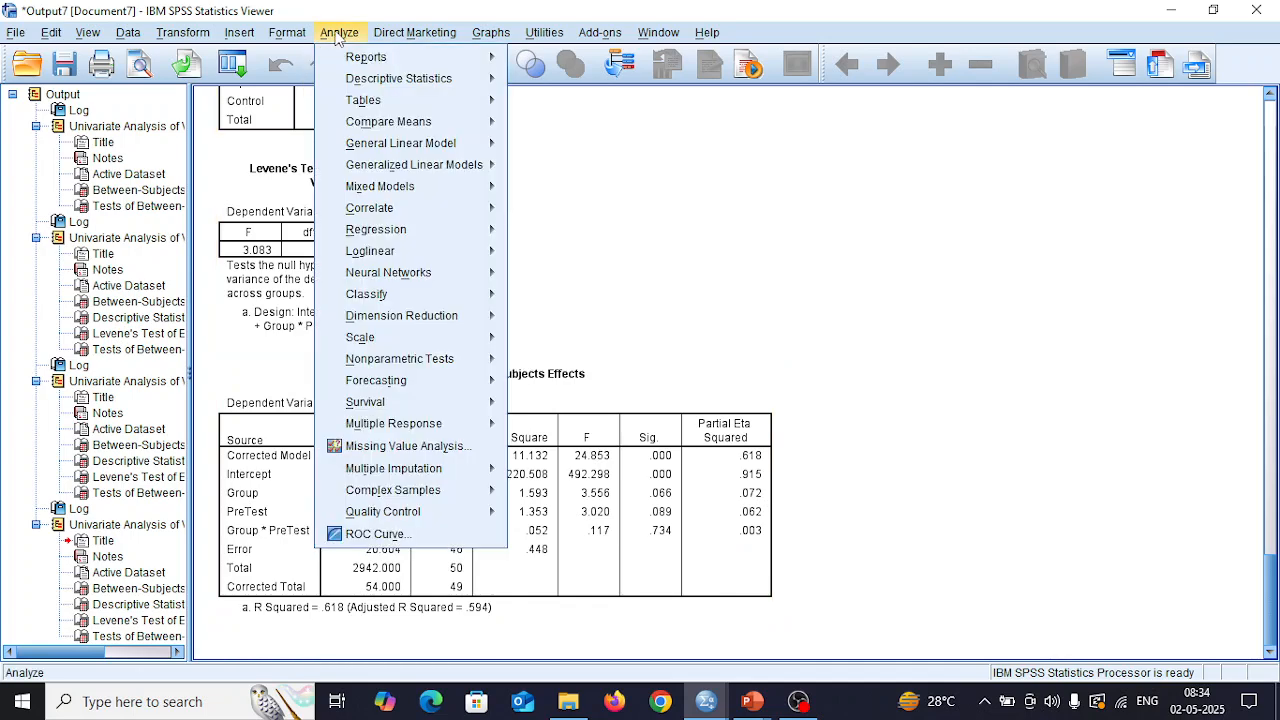
{"action": "mouse_move", "coordinate": [463, 147]}
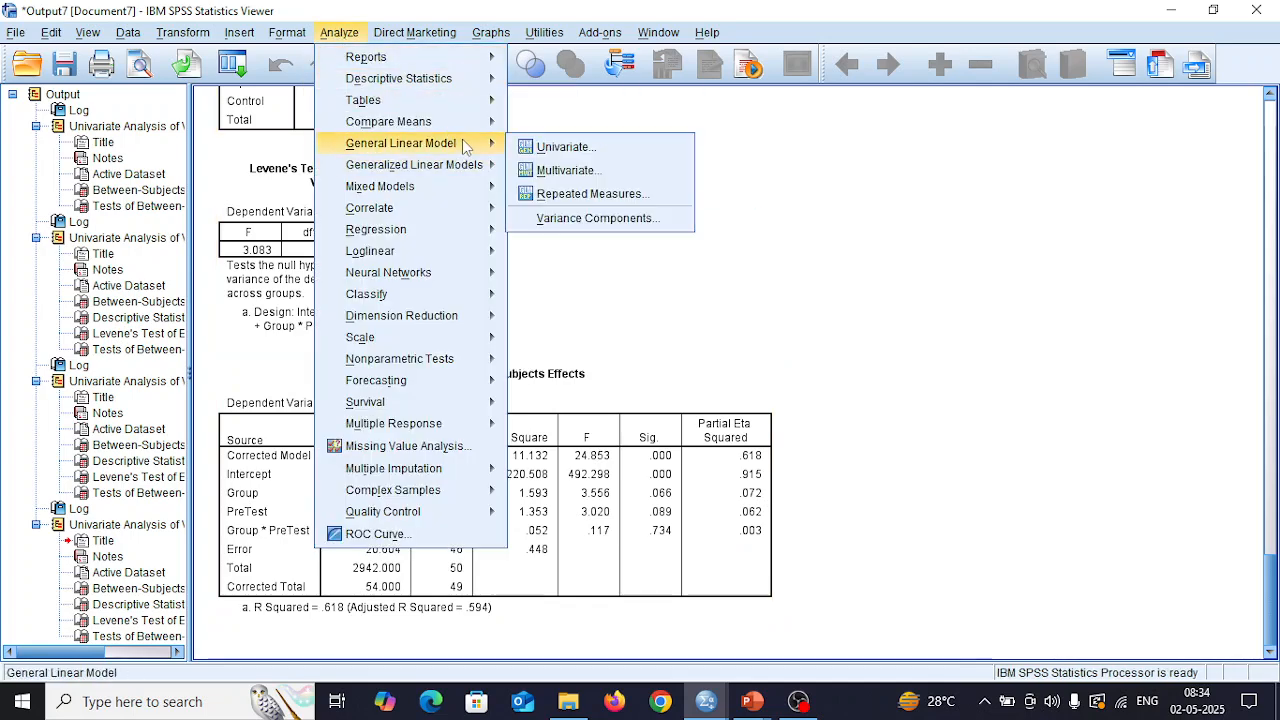
{"action": "left_click", "coordinate": [562, 147]}
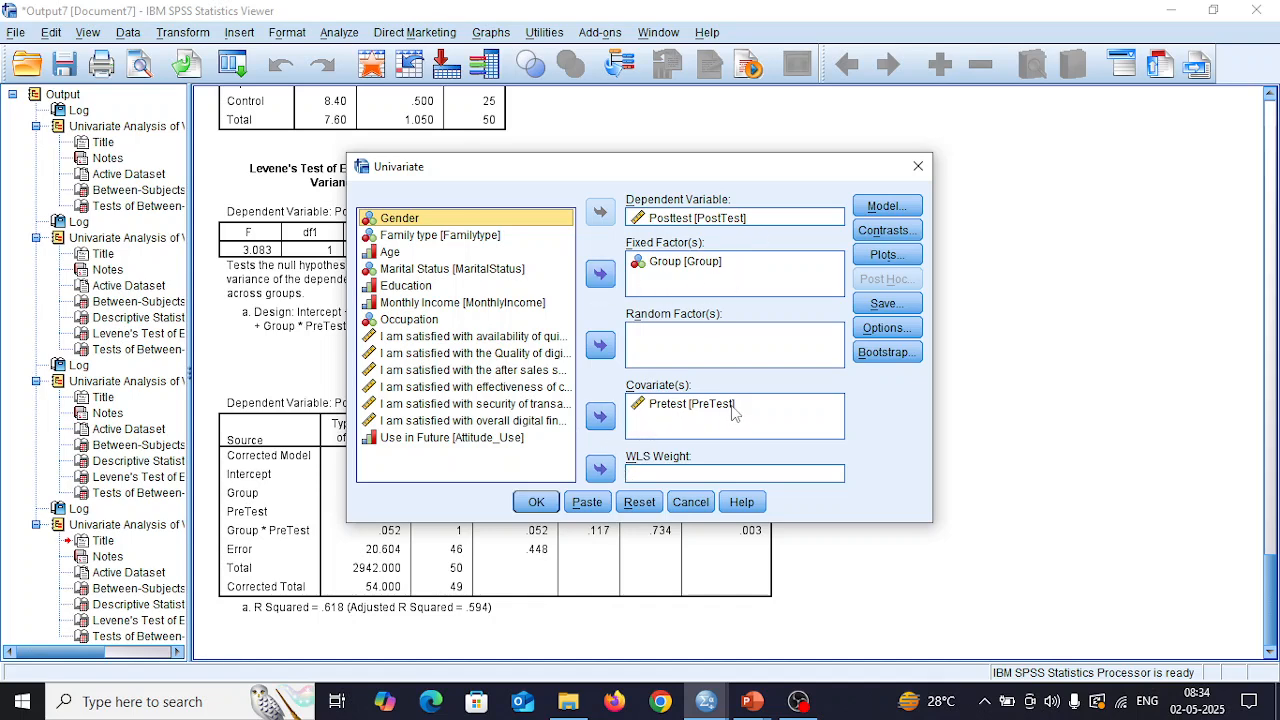
{"action": "left_click", "coordinate": [670, 264]}
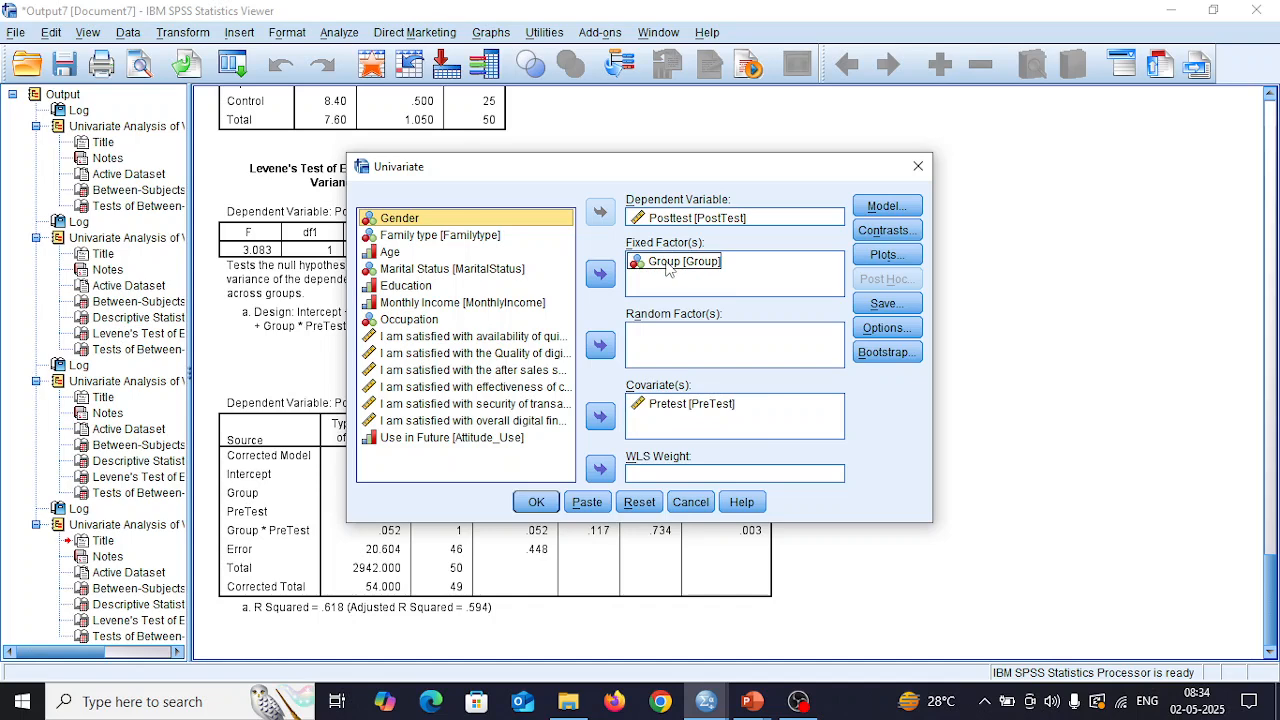
{"action": "left_click", "coordinate": [682, 413]}
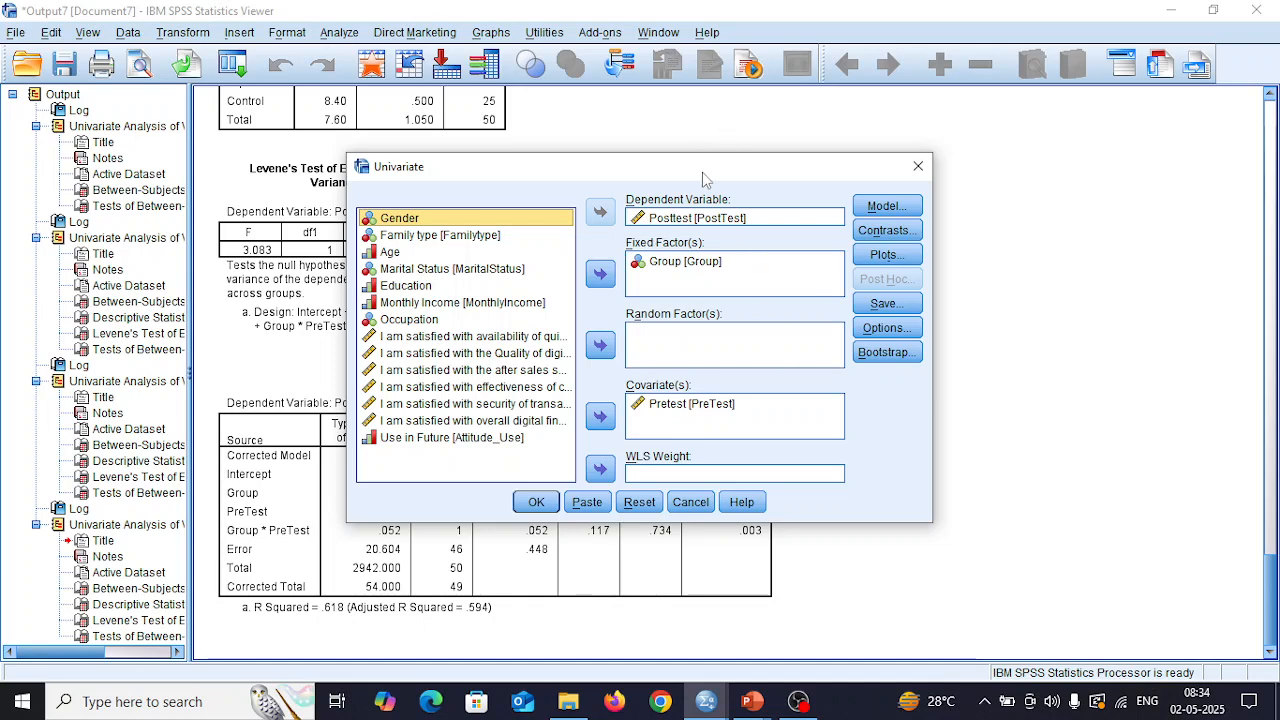
{"action": "left_click", "coordinate": [883, 207]}
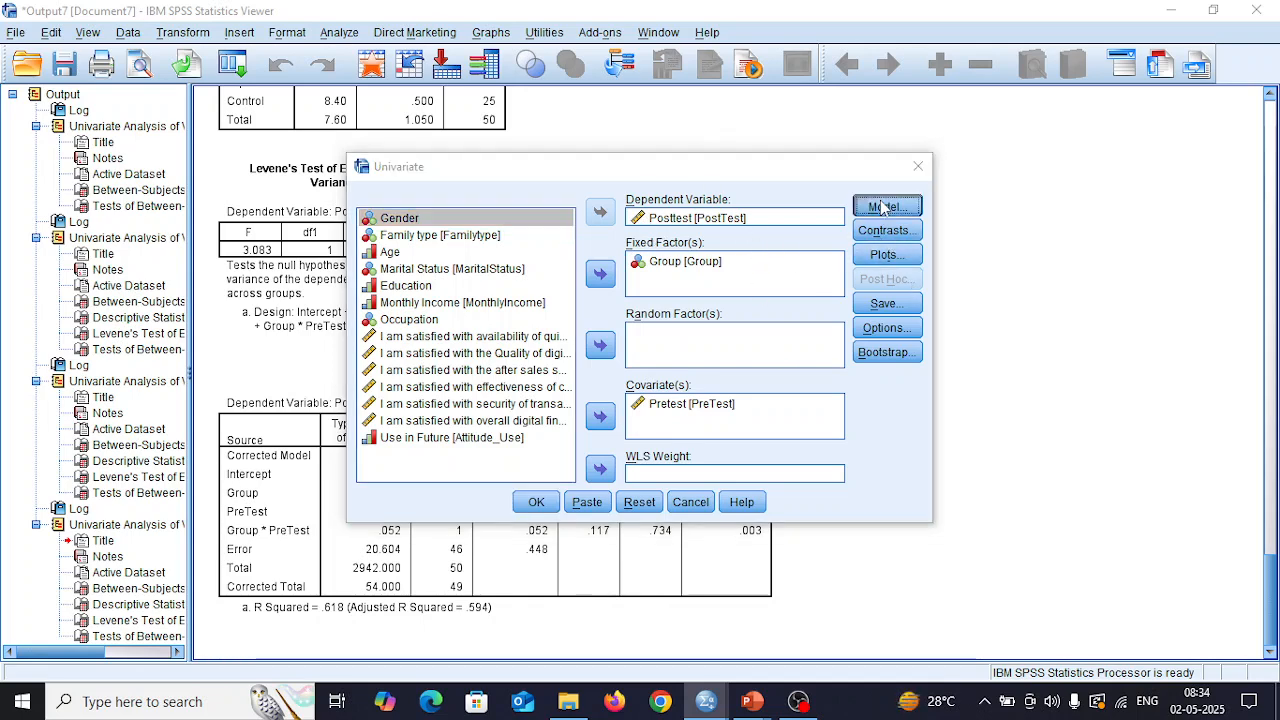
{"action": "left_click", "coordinate": [410, 205]}
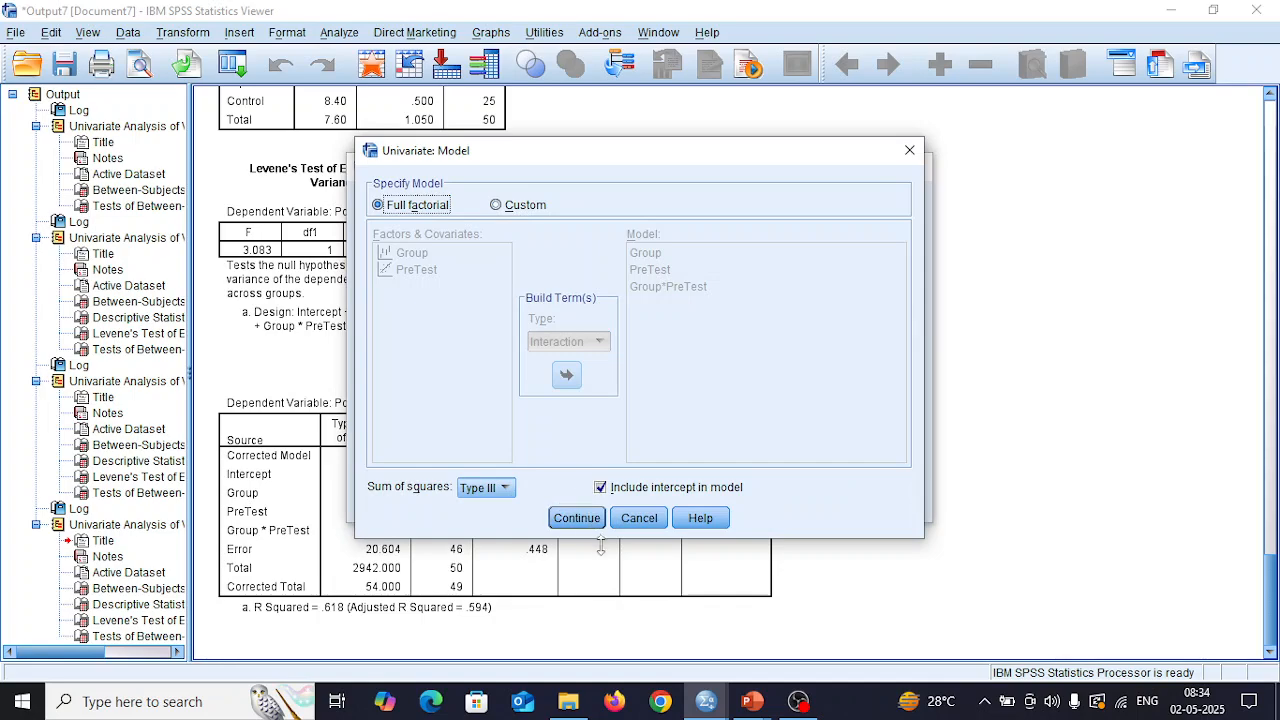
{"action": "left_click", "coordinate": [565, 517]}
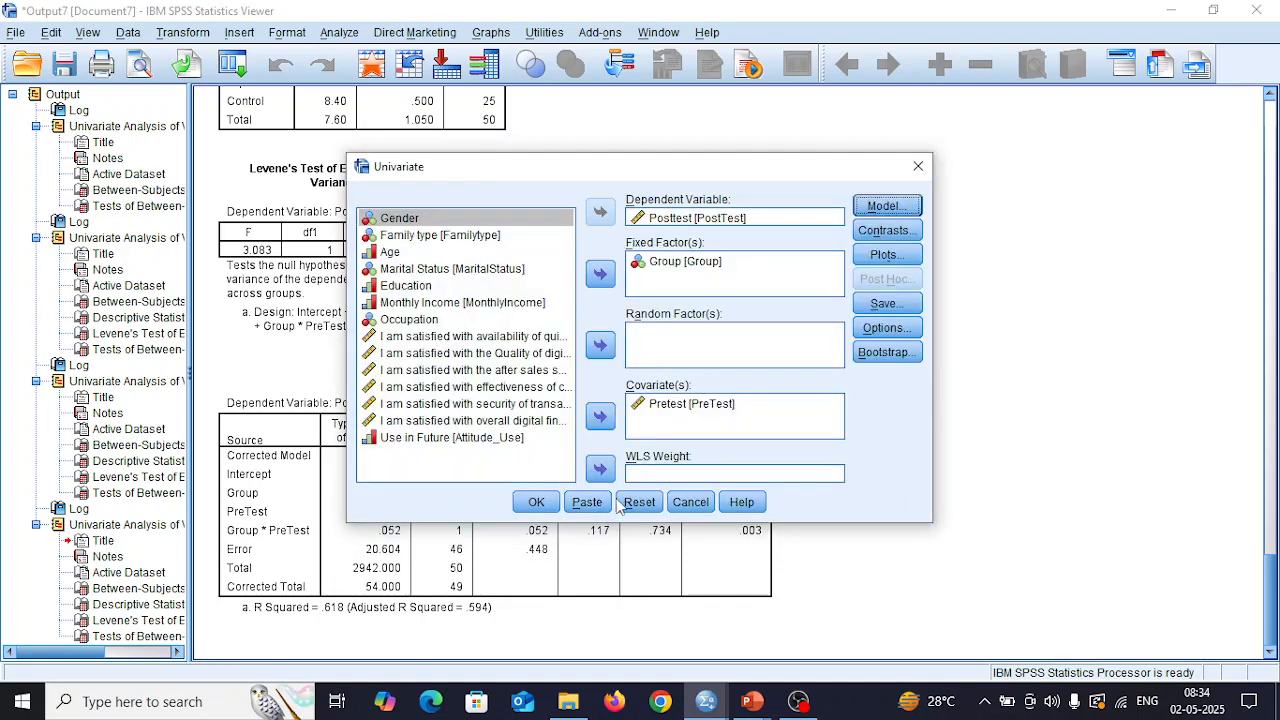
{"action": "left_click", "coordinate": [537, 503]}
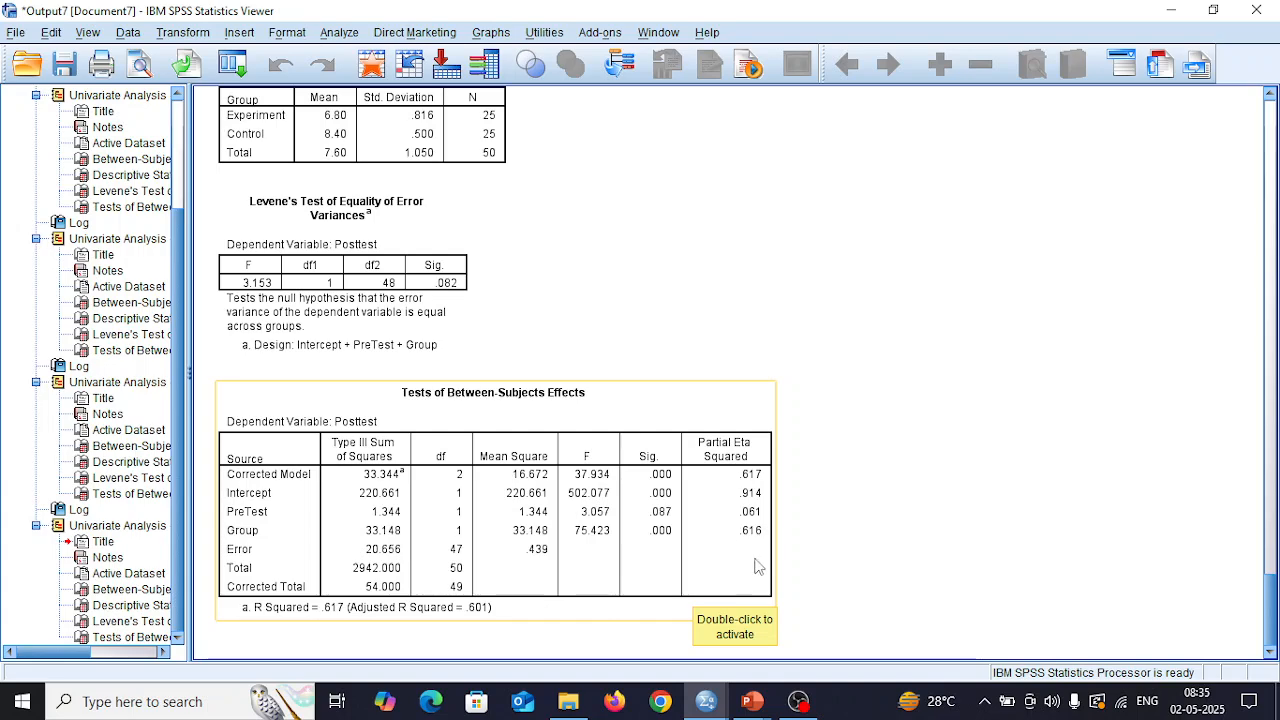
Step: Review the output tables of the earlier Posttest and Pretest analyses for comparison with the covariate-adjusted results
{"action": "scroll", "coordinate": [845, 425], "scroll_direction": "up", "scroll_amount": 10}
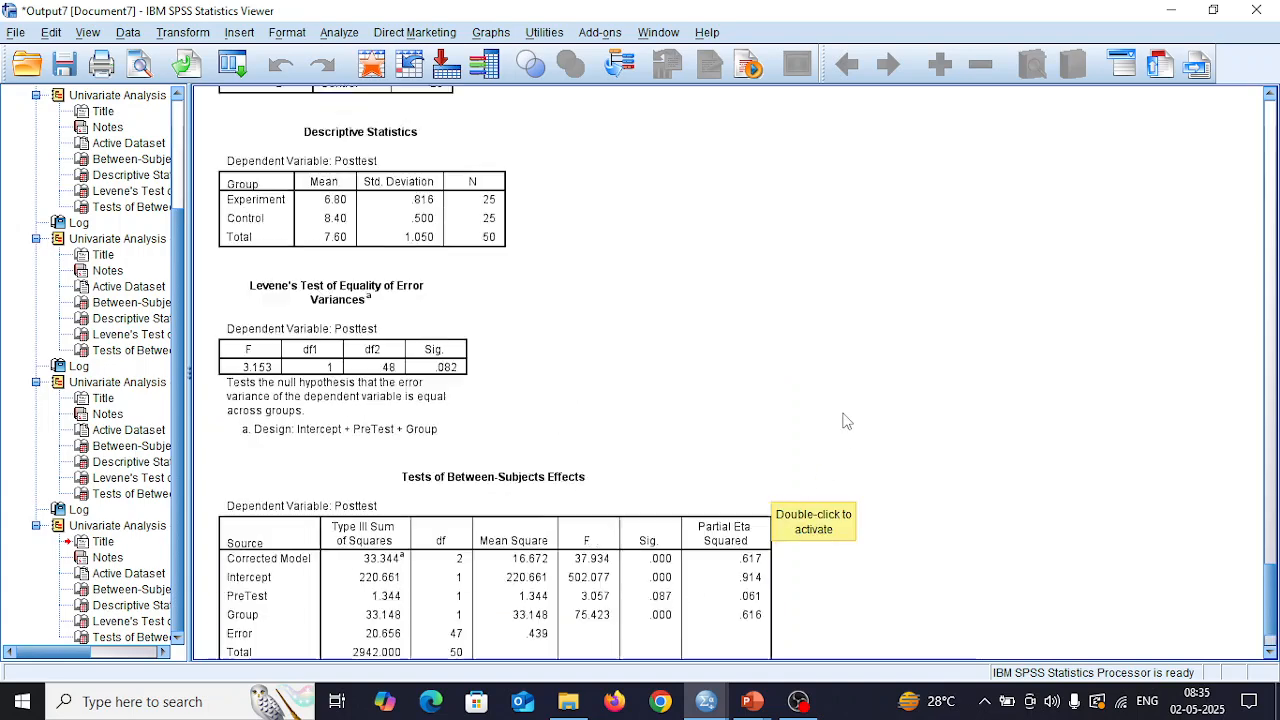
{"action": "scroll", "coordinate": [845, 422], "scroll_direction": "down", "scroll_amount": 10}
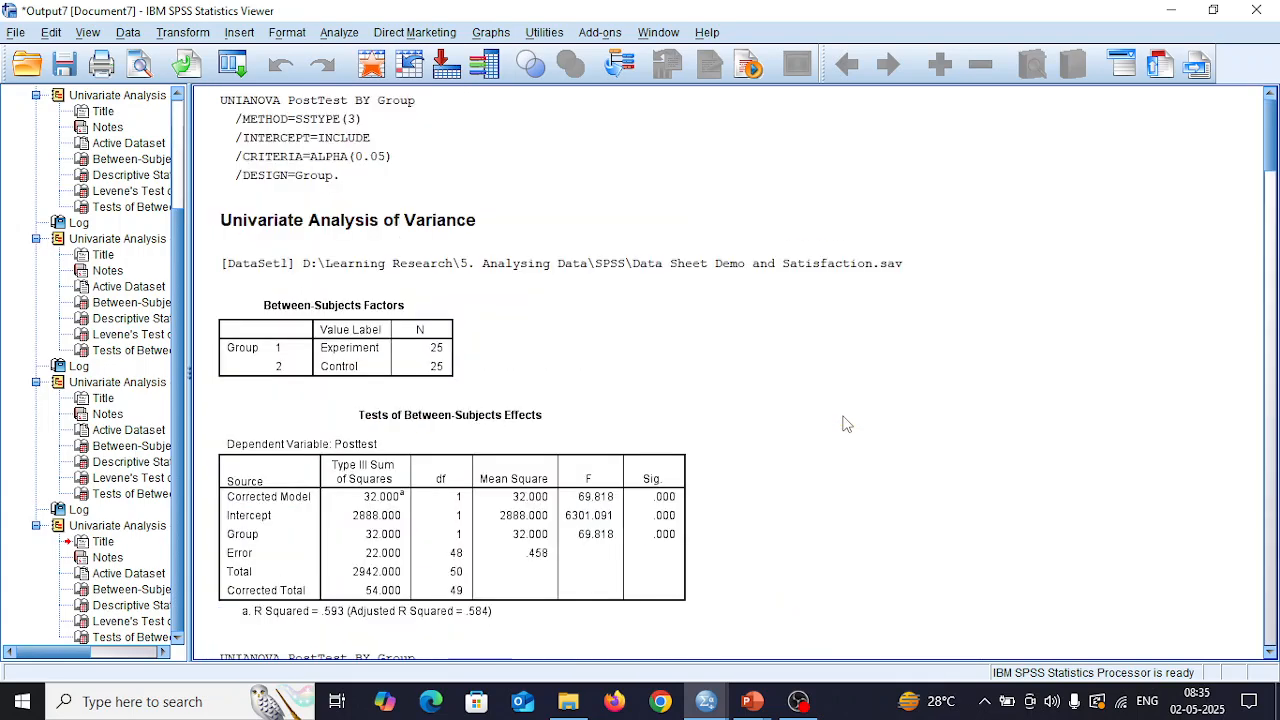
{"action": "scroll", "coordinate": [797, 421], "scroll_direction": "down", "scroll_amount": 10}
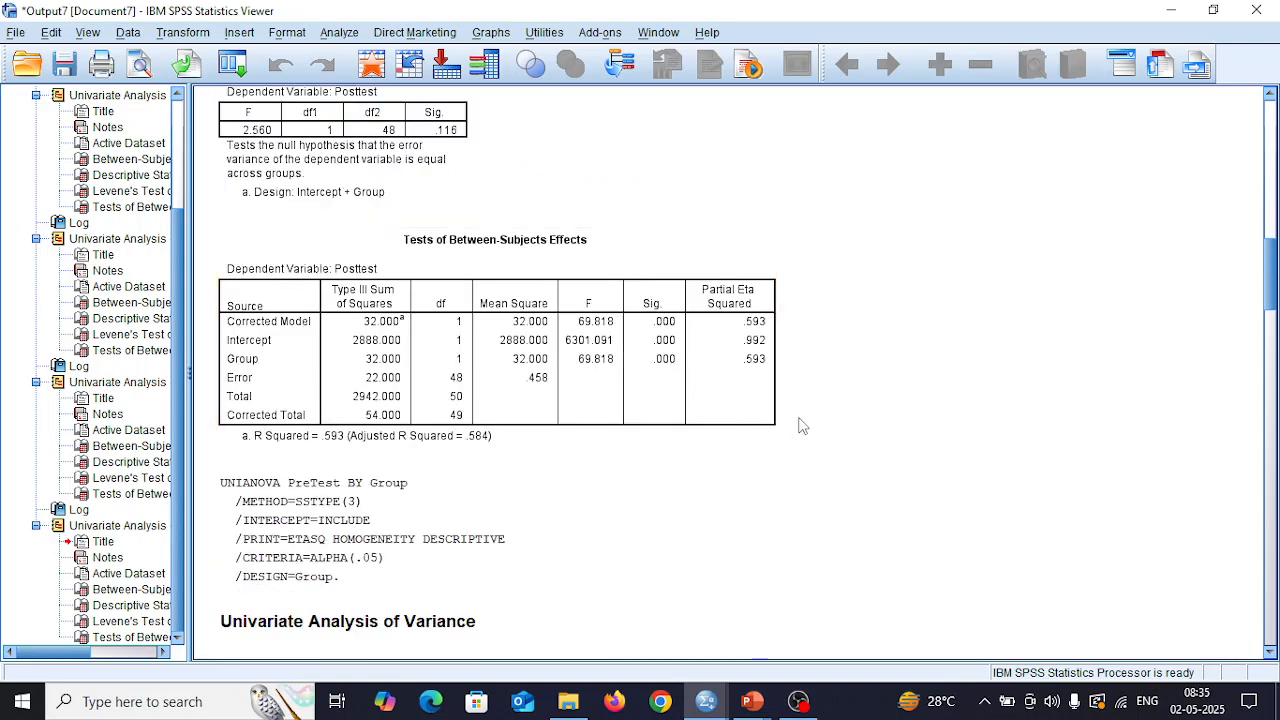
{"action": "scroll", "coordinate": [852, 408], "scroll_direction": "down", "scroll_amount": 2}
{"action": "left_click", "coordinate": [528, 287]}
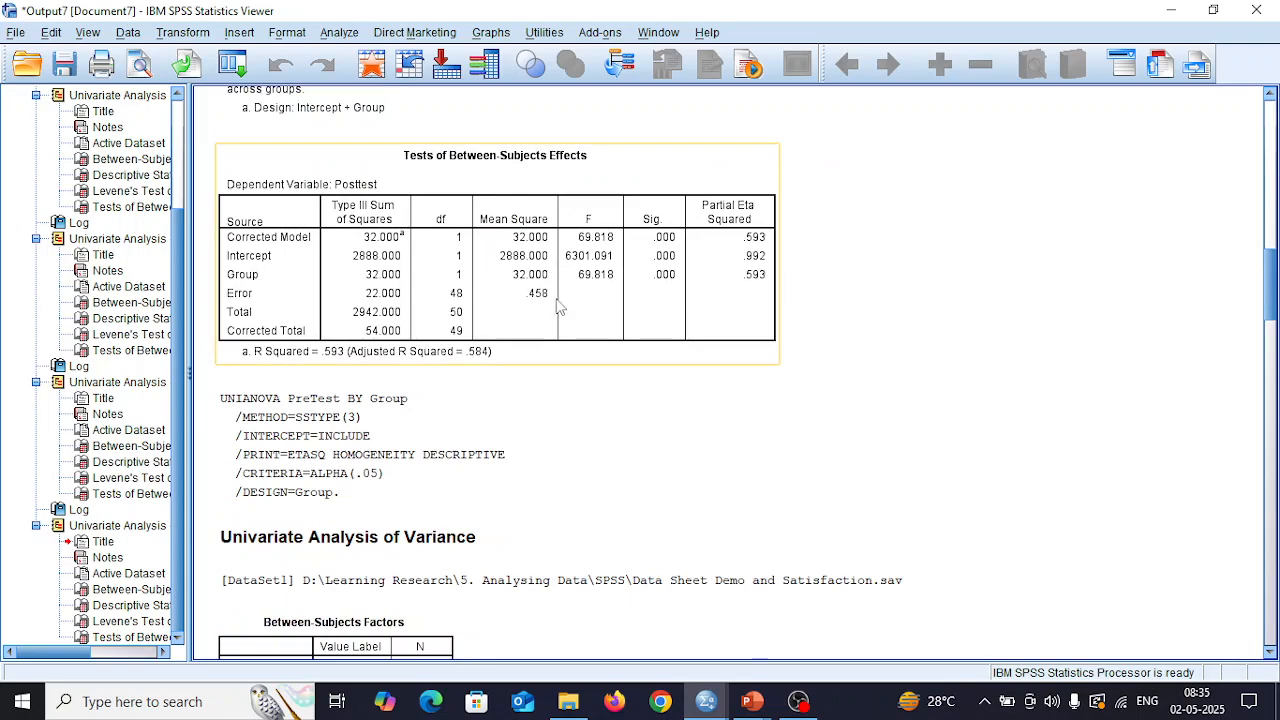
{"action": "scroll", "coordinate": [529, 314], "scroll_direction": "down", "scroll_amount": 15}
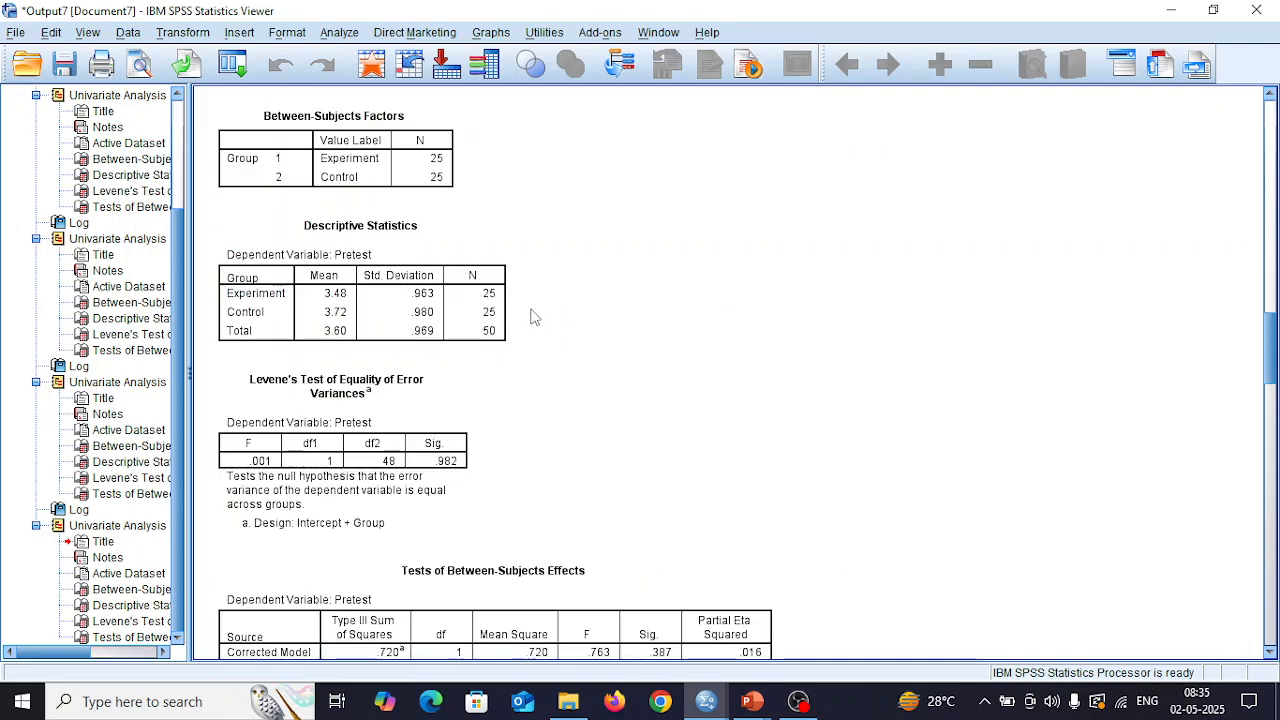
Step: Examine the Tests of Between-Subjects Effects table of the final Posttest model with the PreTest covariate
{"action": "scroll", "coordinate": [598, 350], "scroll_direction": "up", "scroll_amount": 2}
{"action": "scroll", "coordinate": [600, 352], "scroll_direction": "down", "scroll_amount": 5}
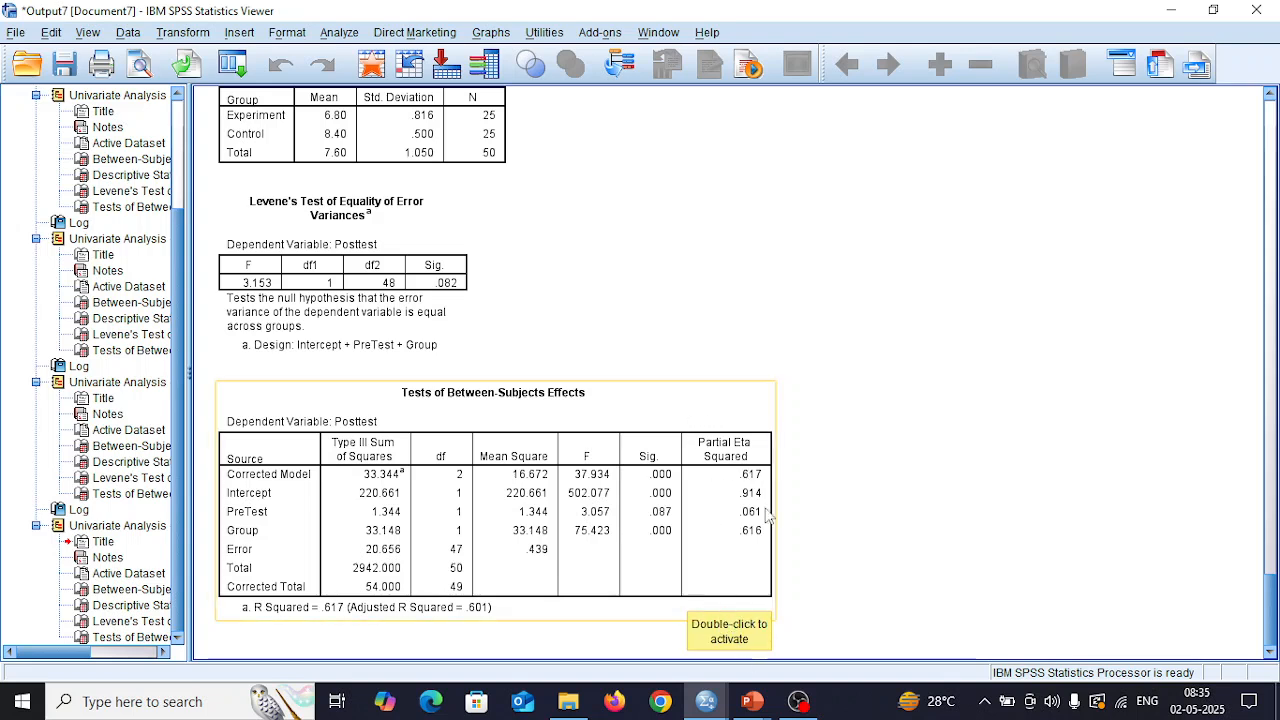
Step: Switch to the data set's variable definitions and review the Group, PreTest and PostTest variables used in the ANCOVA
{"action": "mouse_move", "coordinate": [706, 700]}
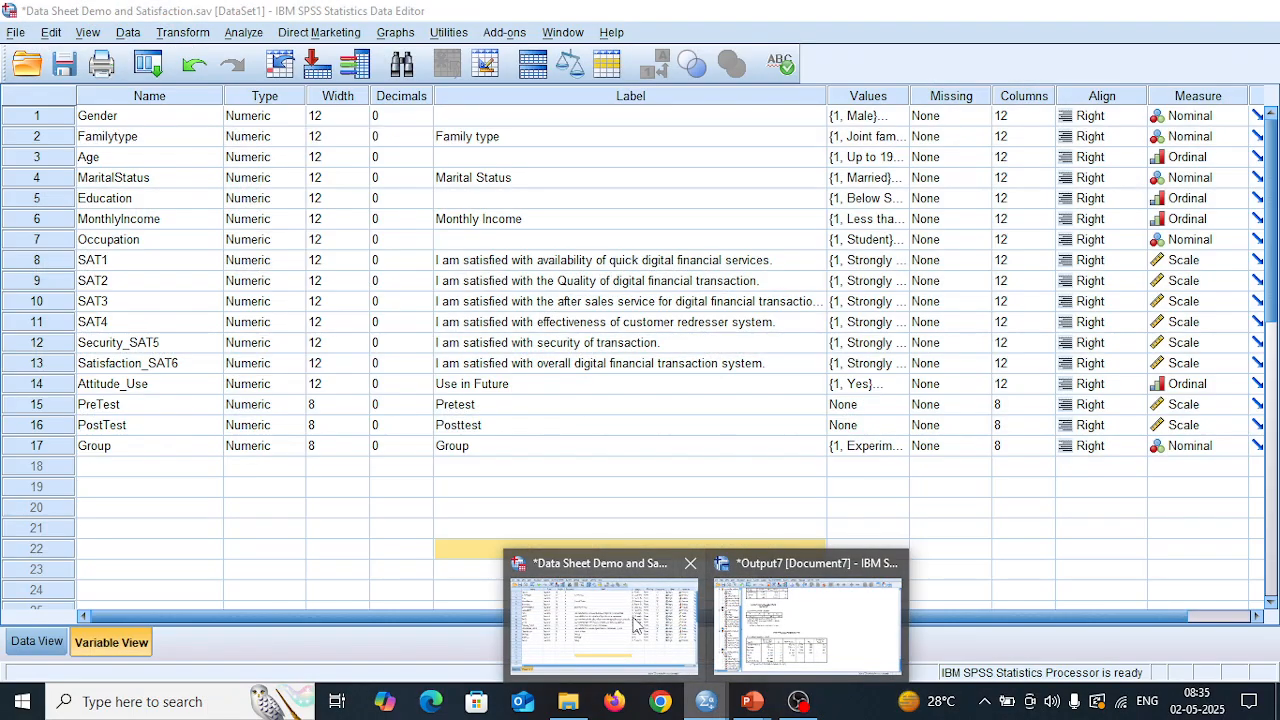
{"action": "left_click", "coordinate": [640, 625]}
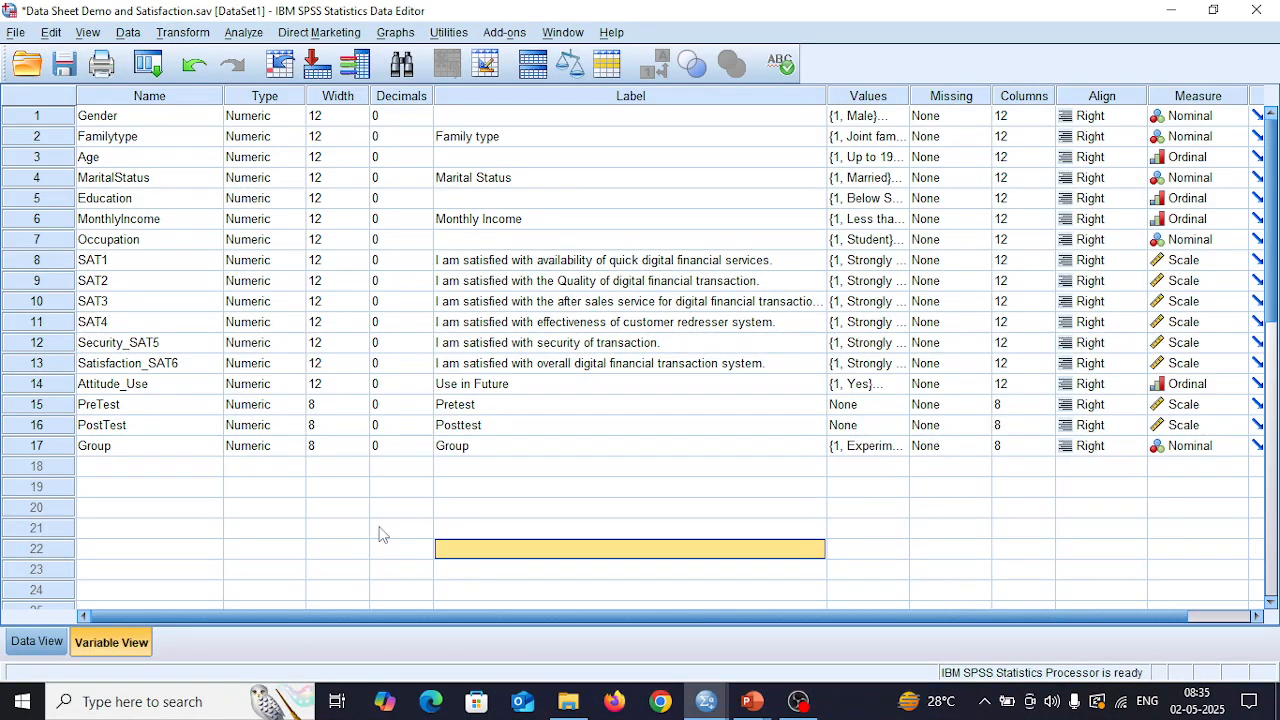
{"action": "left_click", "coordinate": [155, 452]}
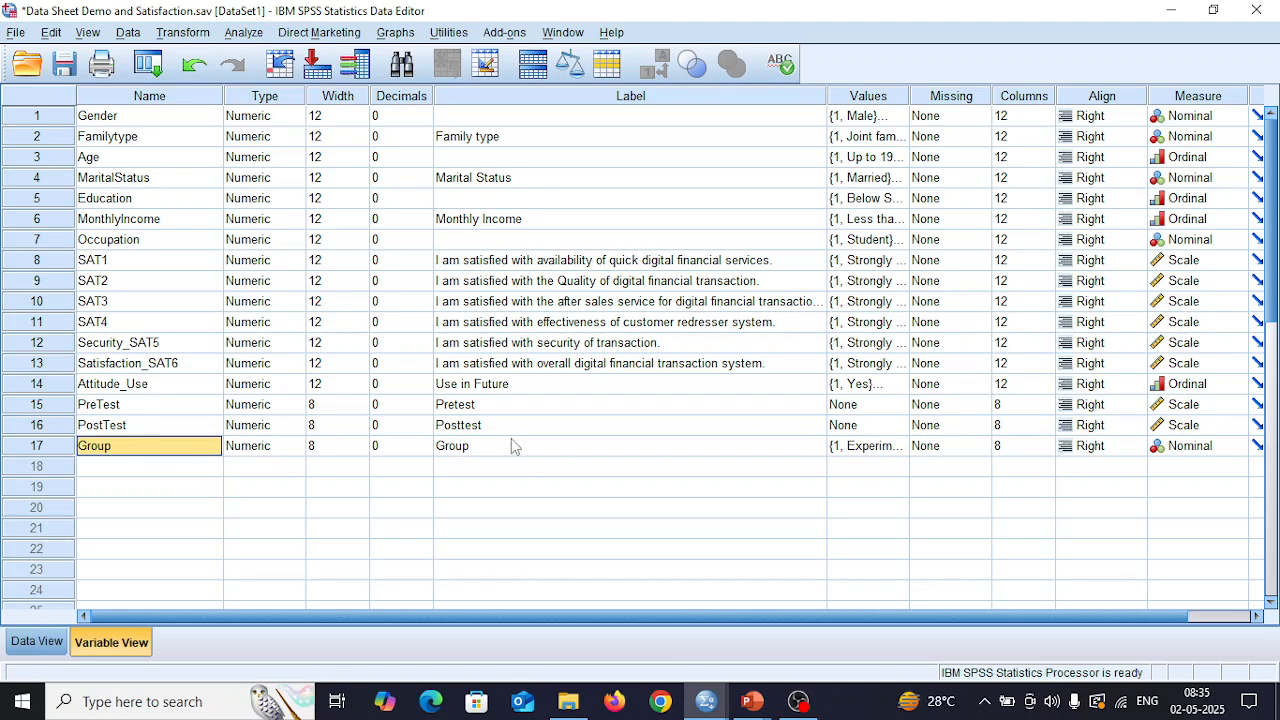
{"action": "left_click", "coordinate": [108, 425]}
{"action": "left_click", "coordinate": [108, 408]}
{"action": "left_click", "coordinate": [118, 430]}
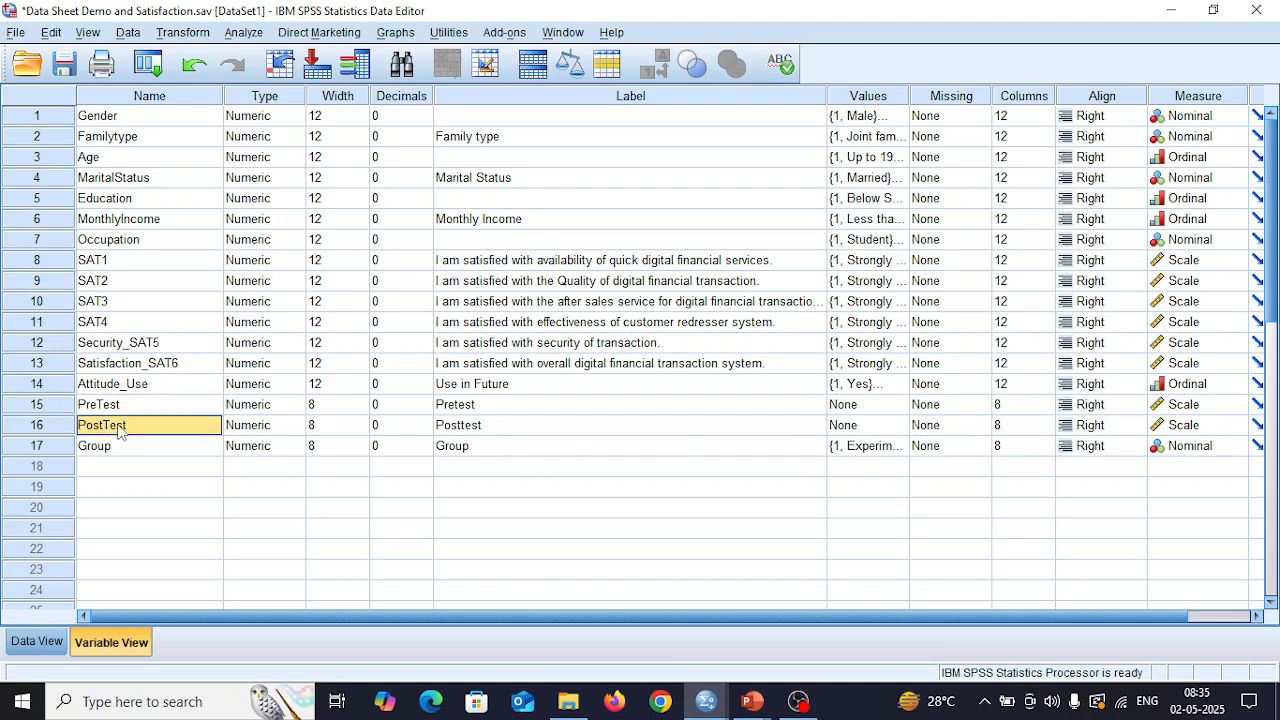
{"action": "left_click", "coordinate": [185, 384]}
{"action": "left_click", "coordinate": [180, 424]}
{"action": "left_click", "coordinate": [162, 410]}
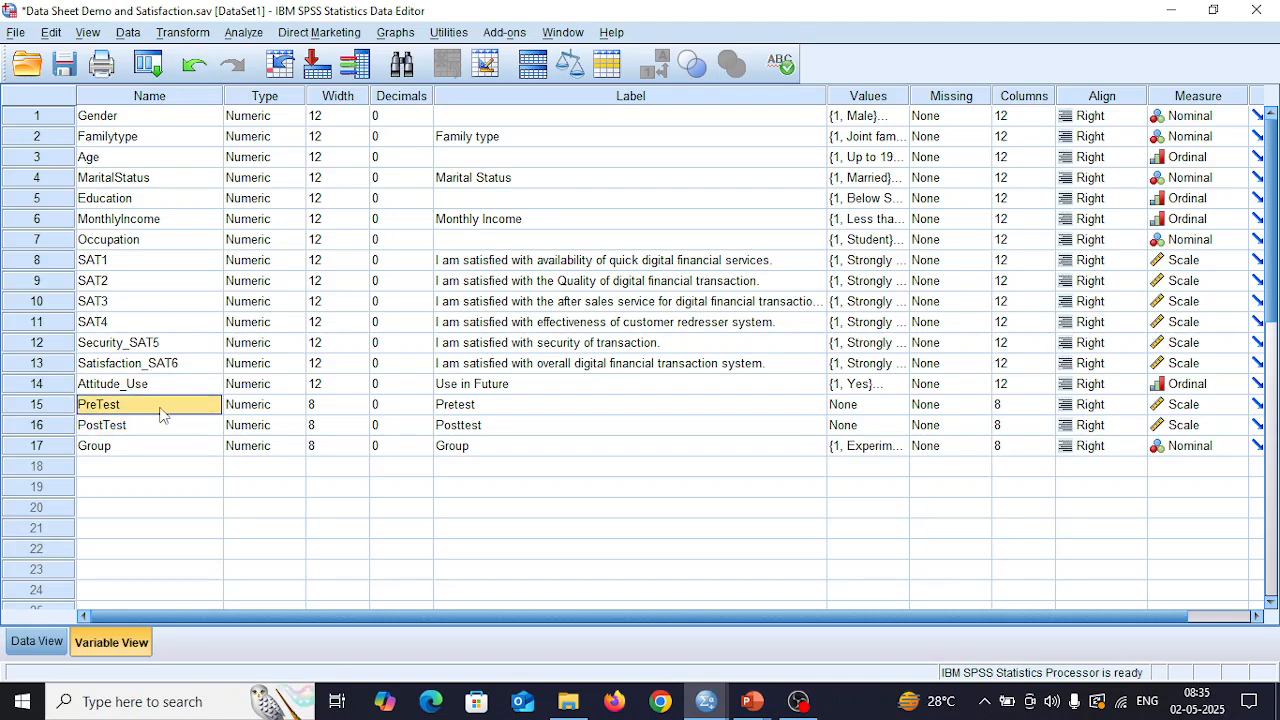
{"action": "left_click", "coordinate": [164, 428]}
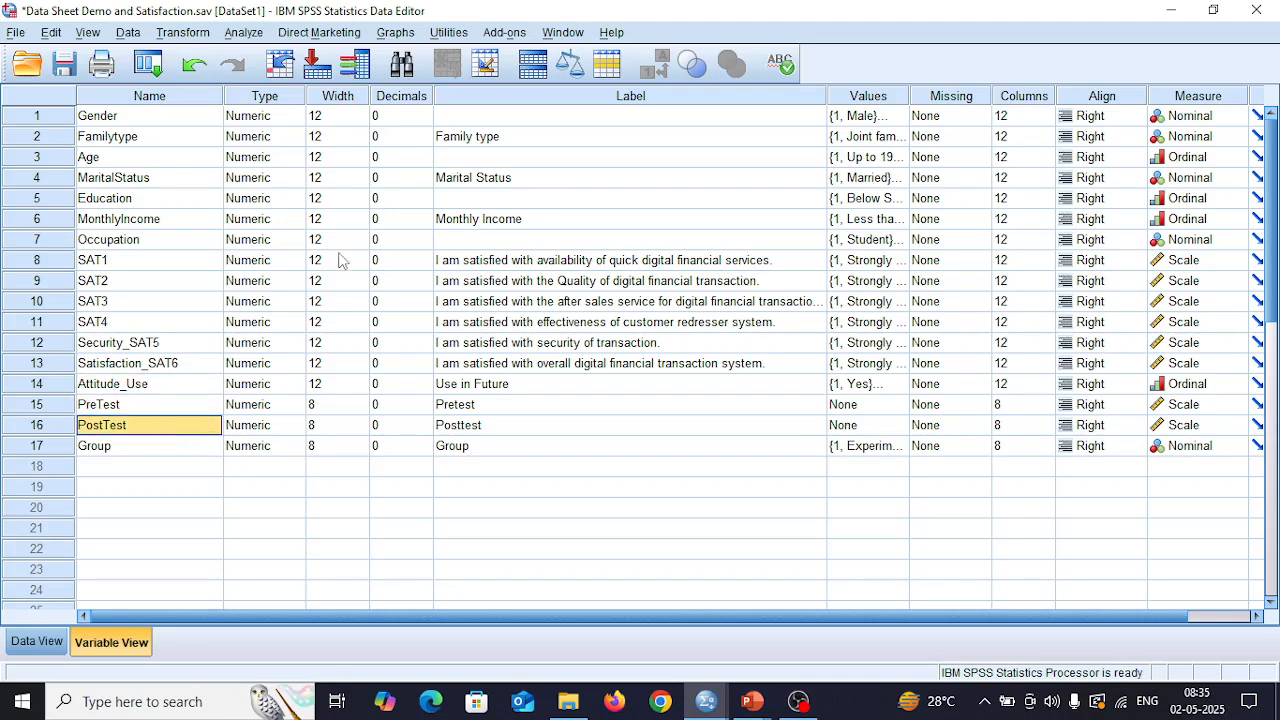